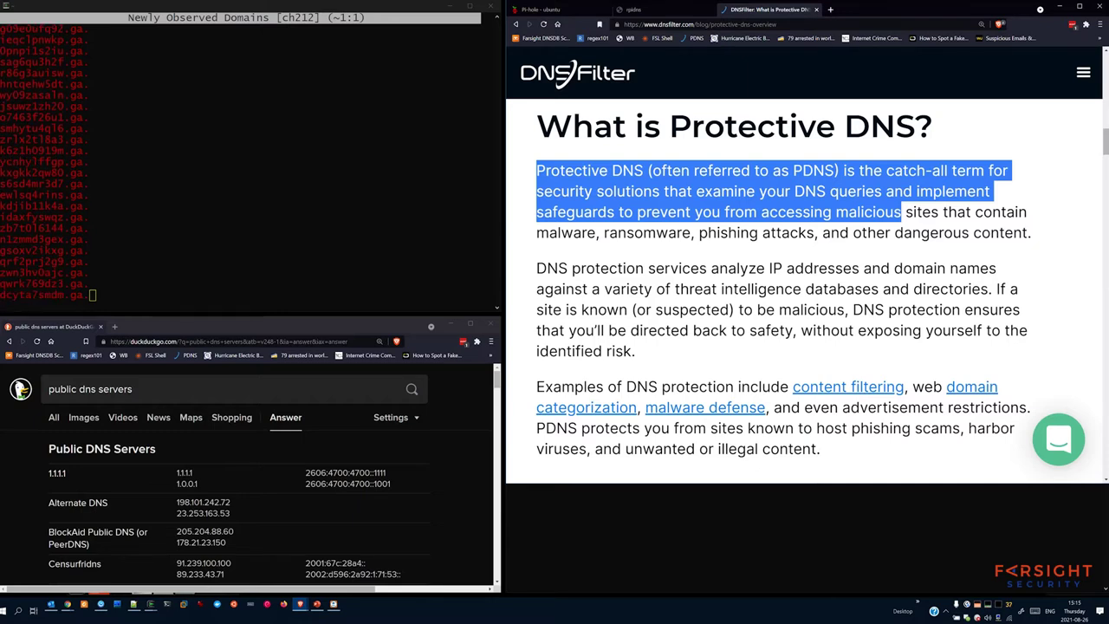
- Open the Farsight DNSDB Scout dashboard in the browser and switch to the Standard Search form
double_click(42, 239)
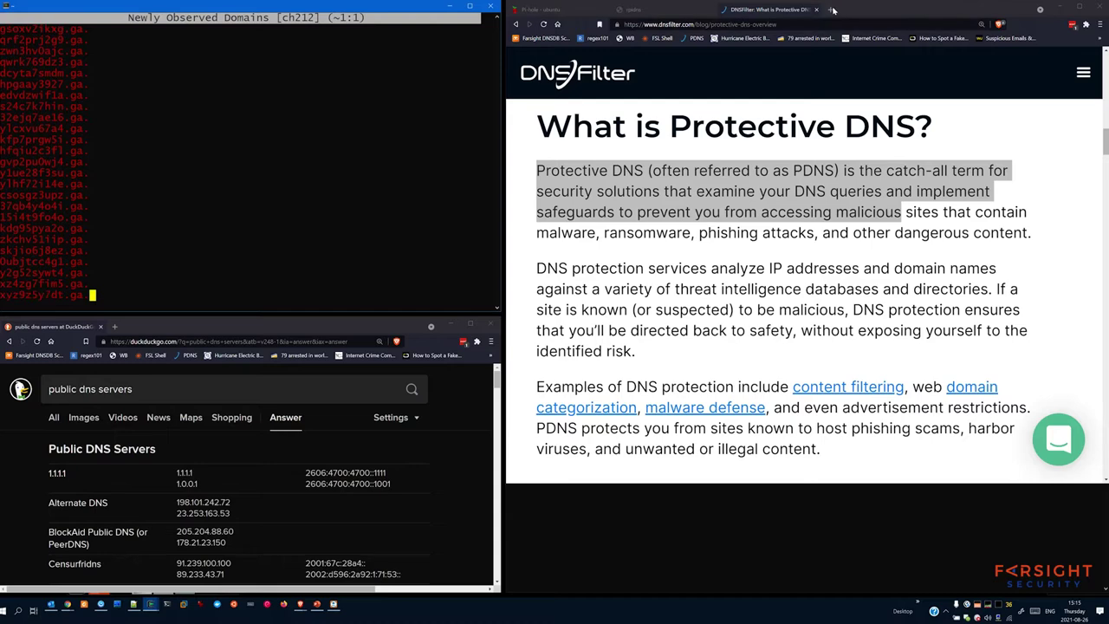
left_click(546, 39)
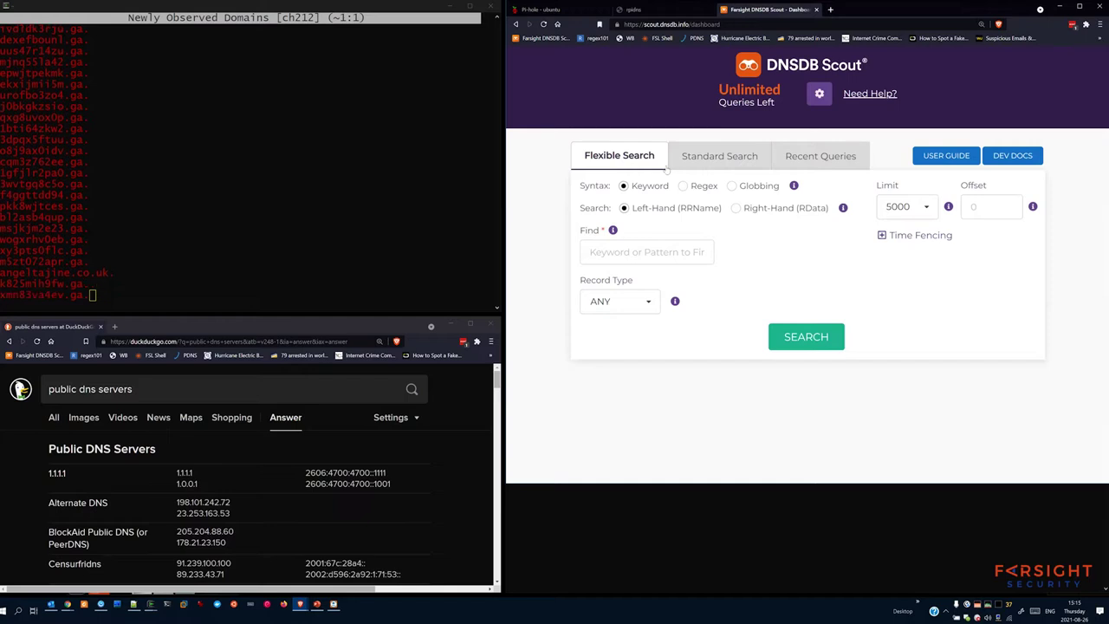
left_click(720, 157)
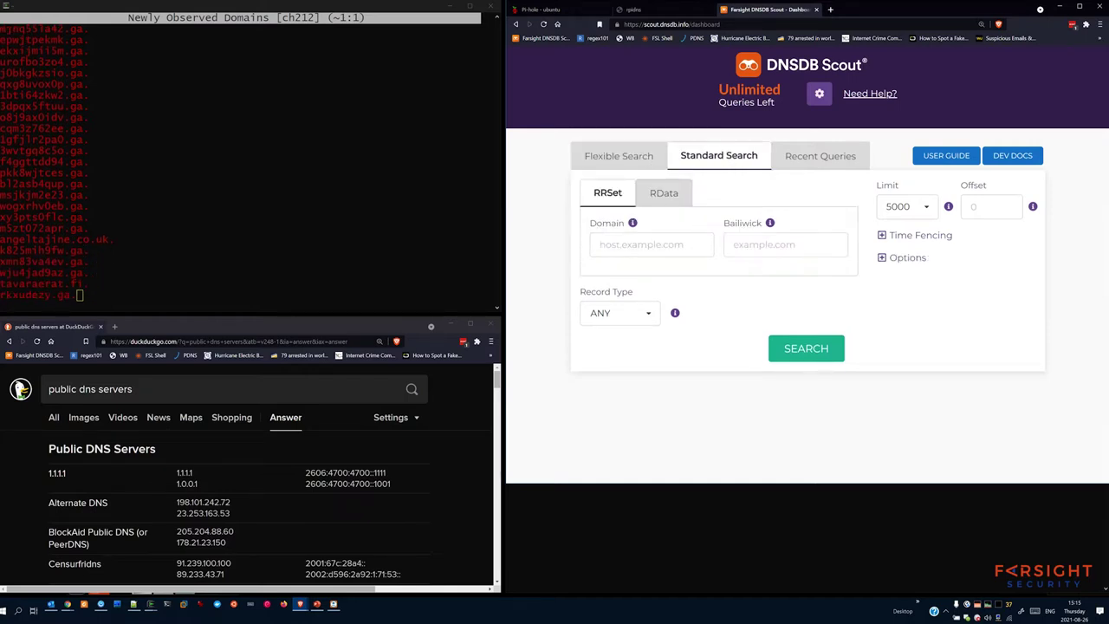
- Copy k825mih9fw.ga from the newly observed domains feed and run an RRSet search for it with record type ANY
double_click(42, 239)
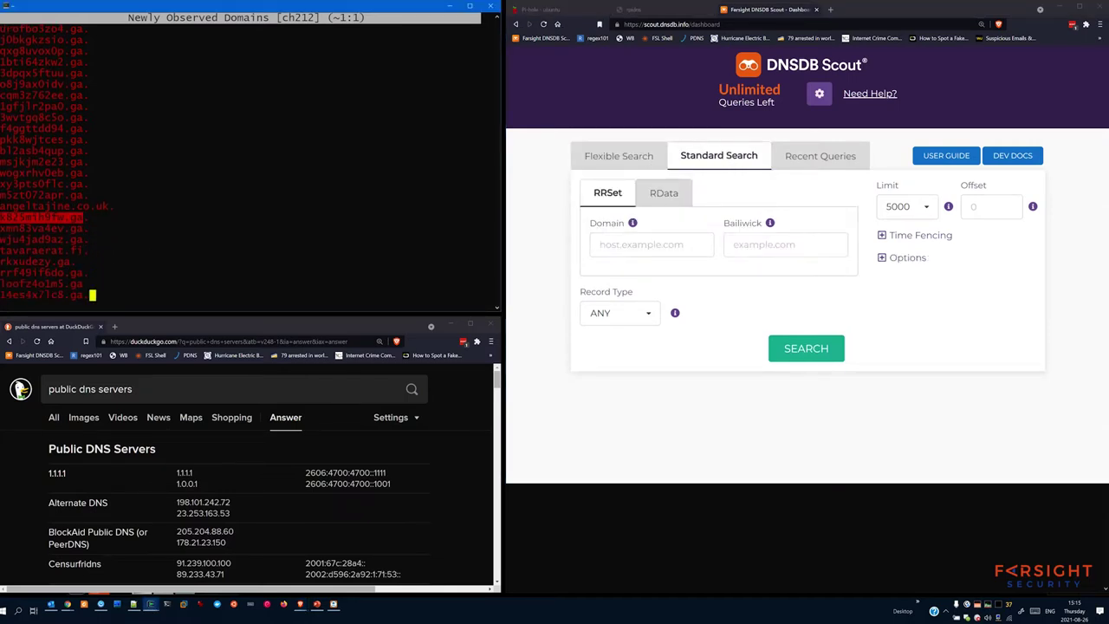
left_click(659, 244)
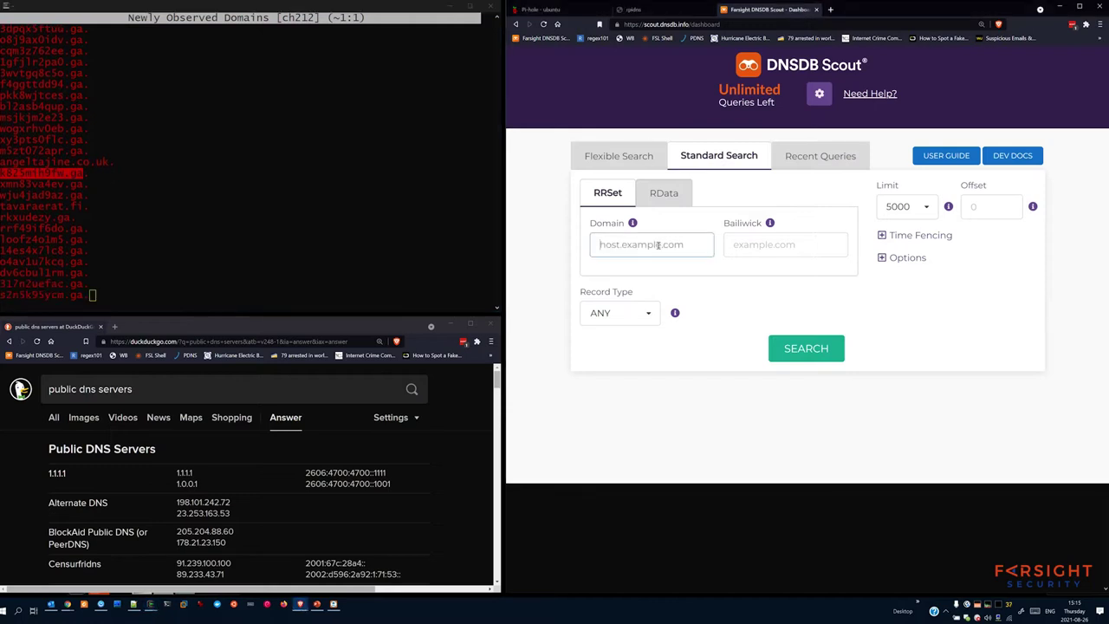
type("k825mih9fw.ga")
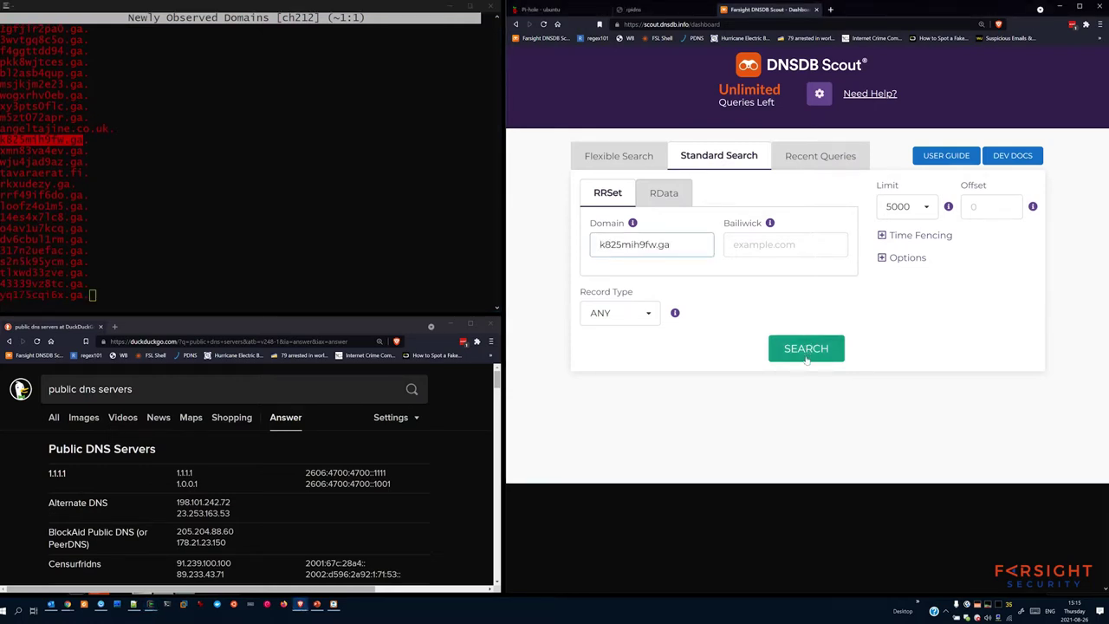
left_click(806, 348)
scroll(635, 244, "down", 1)
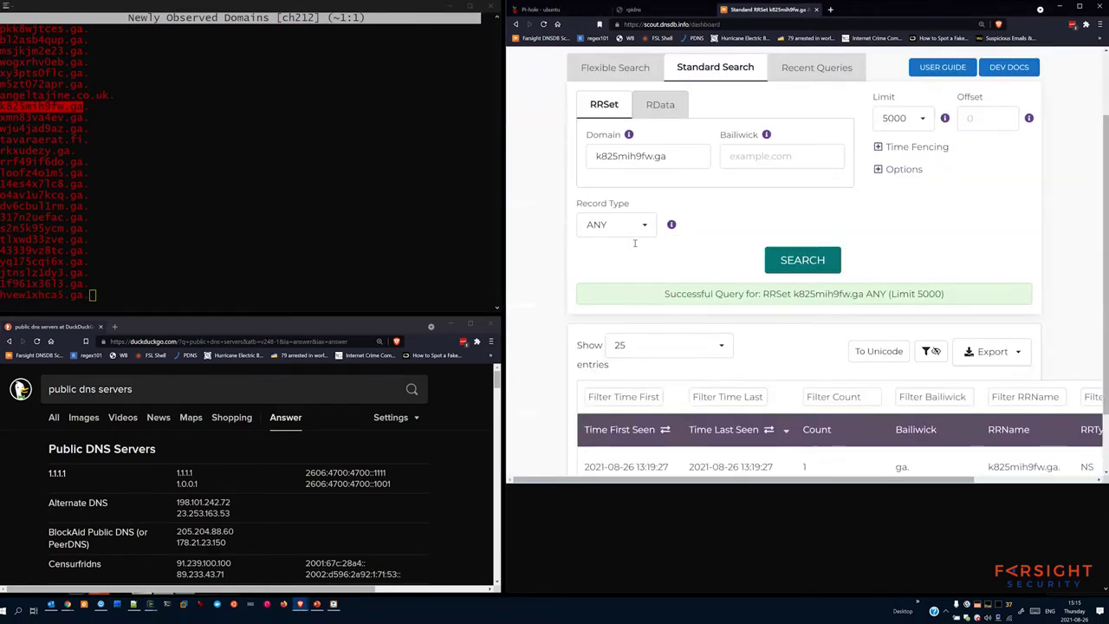
scroll(635, 243, "down", 1)
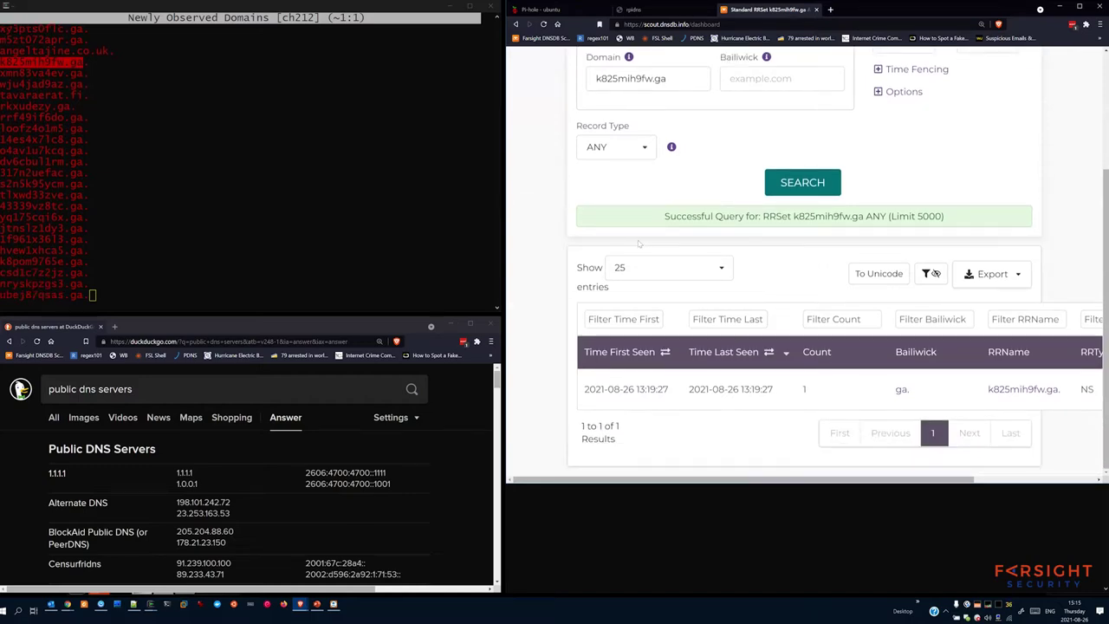
key("ctrl+minus")
key("ctrl+minus")
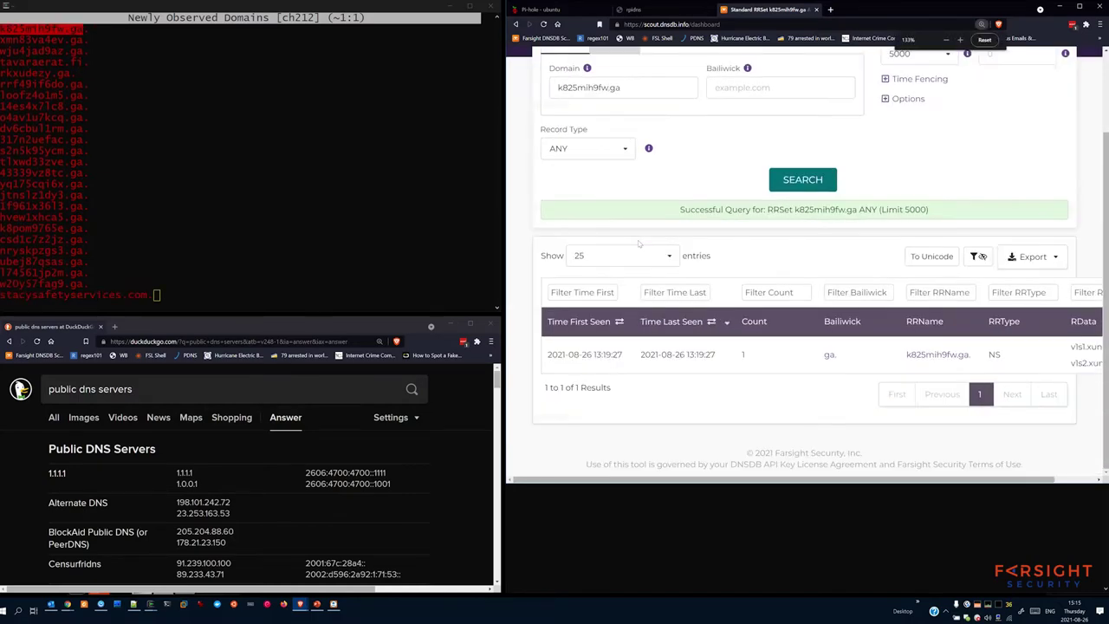
key("ctrl+plus")
key("ctrl+minus")
key("ctrl+minus")
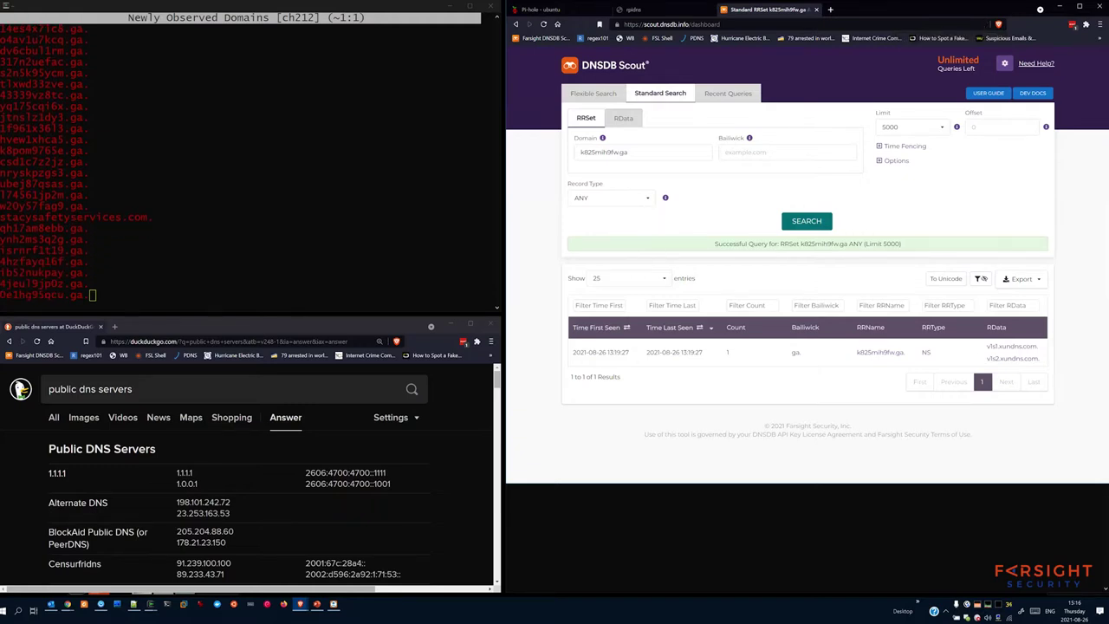
- Run an RRSet search for stacysafetyservices.com from the domain feed and review its returned DNS records
key("alt+Tab")
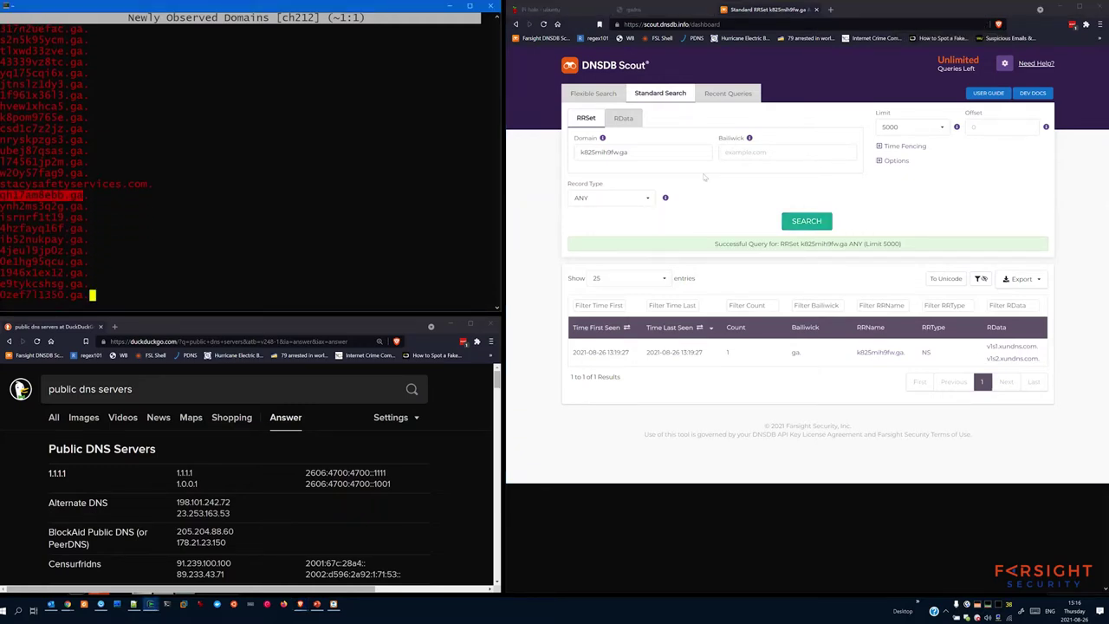
triple_click(78, 172)
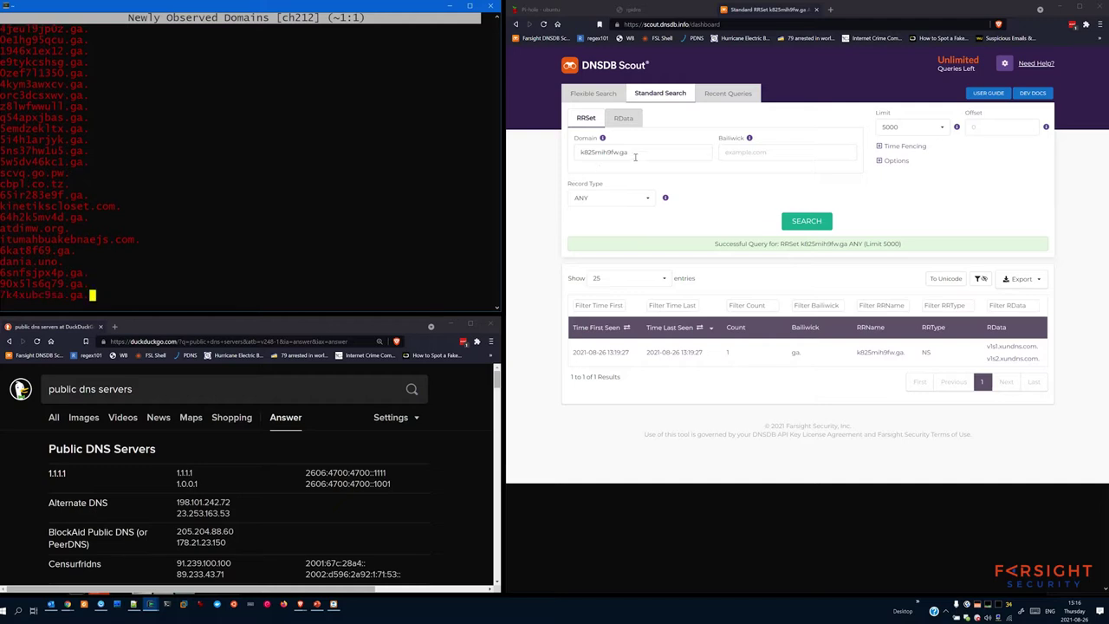
left_click_drag(635, 157, 561, 154)
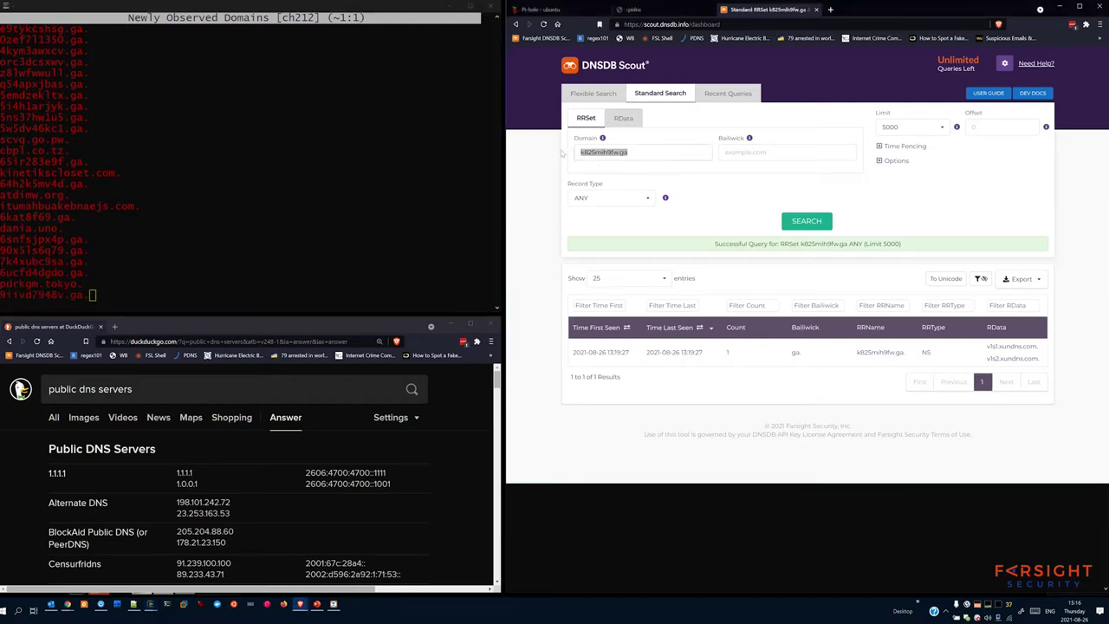
type("stacysafetyservices.com")
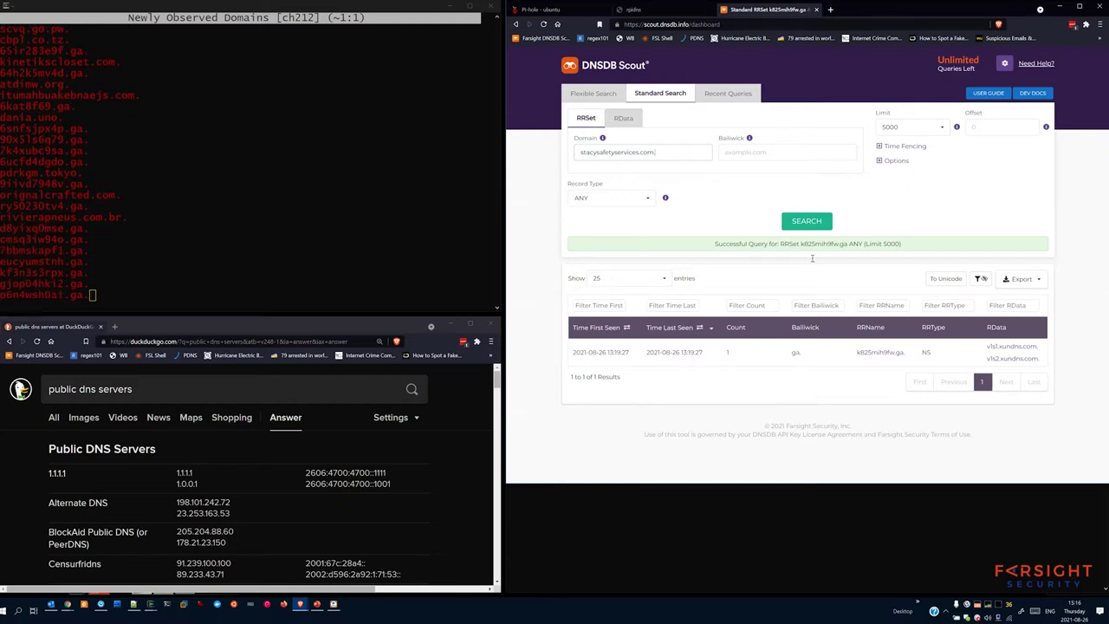
left_click(808, 223)
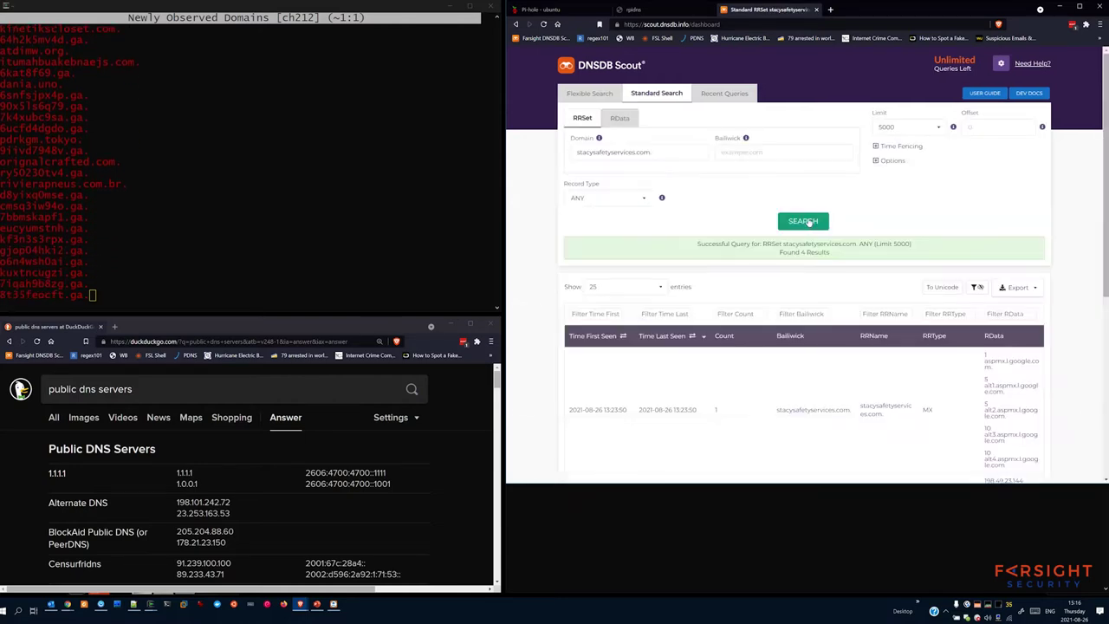
scroll(782, 308, "down", 3)
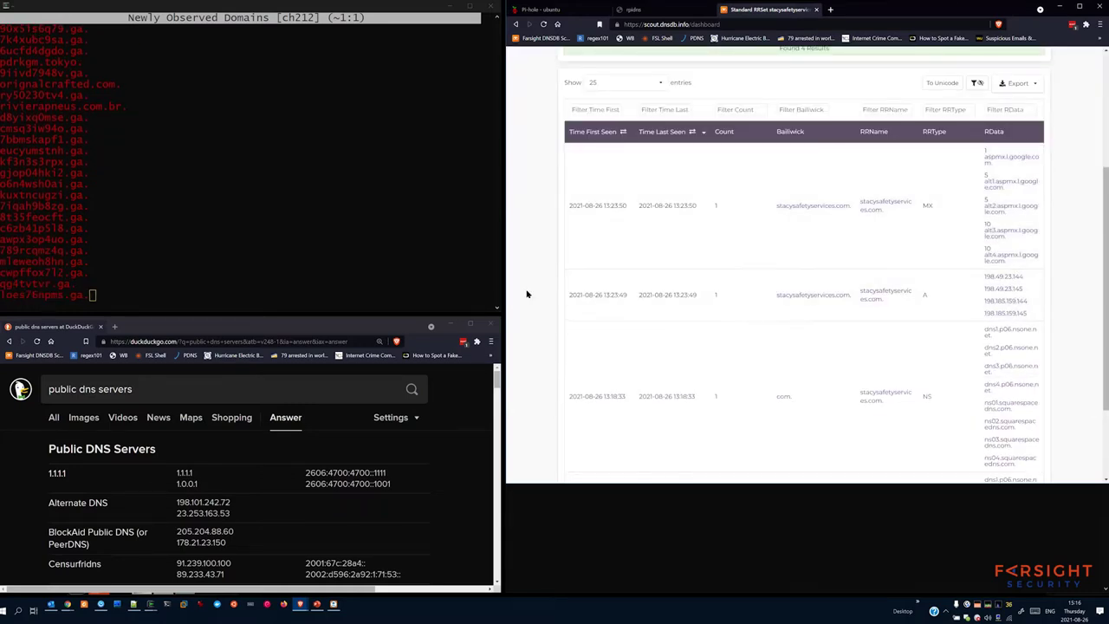
scroll(546, 269, "down", 2)
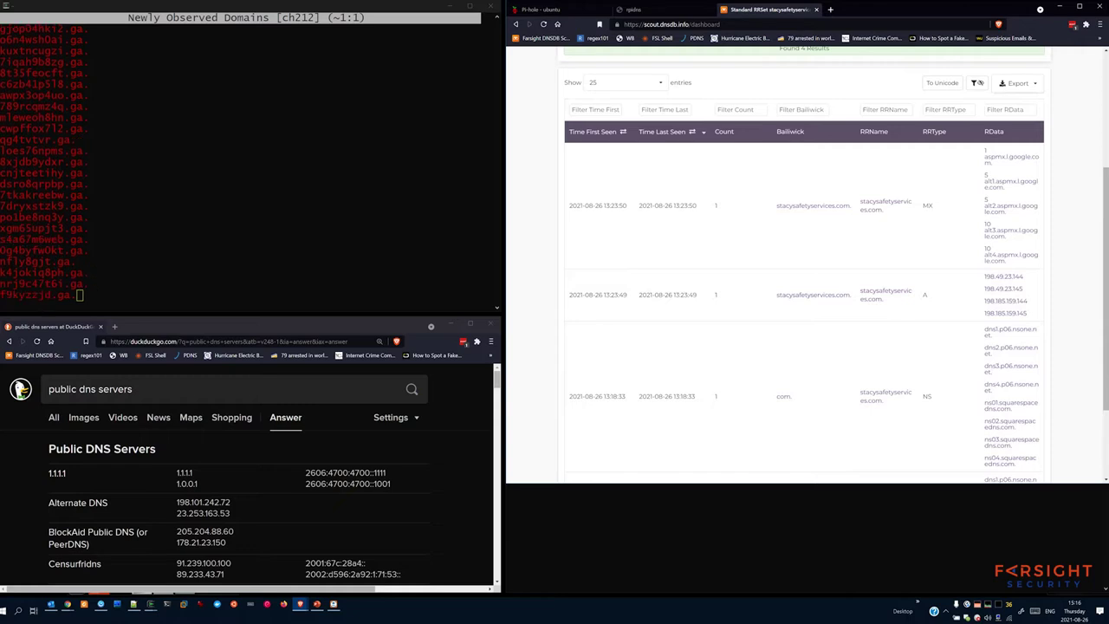
- Replace the searched domain with 8xjdb9ydxr.ga from the feed and run the RRSet search
scroll(685, 209, "up", 3)
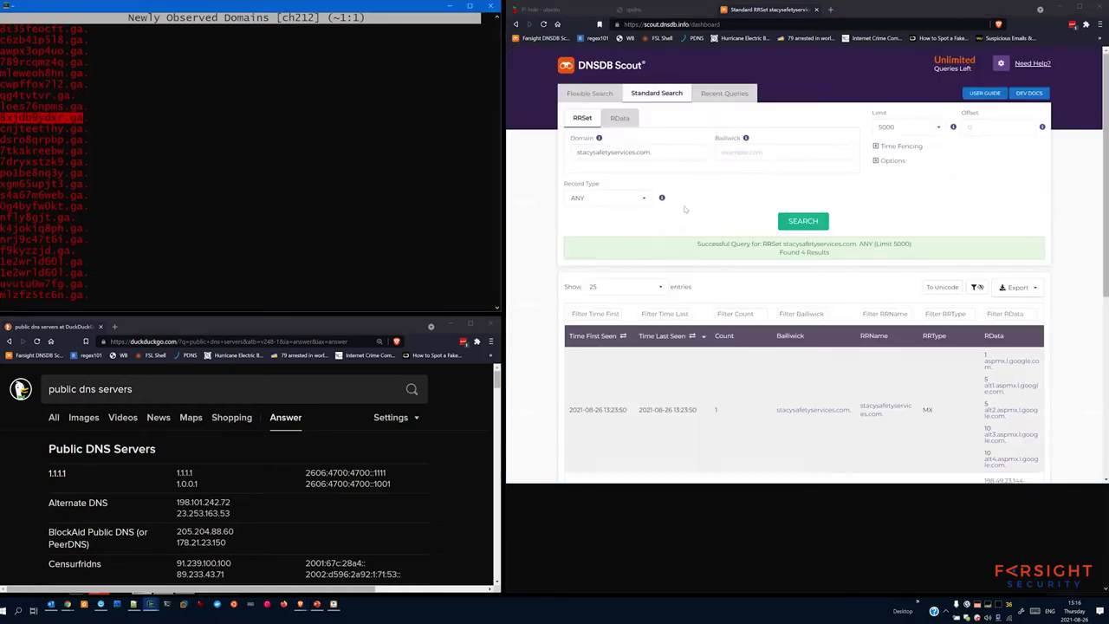
left_click(663, 152)
left_click_drag(663, 152, 555, 157)
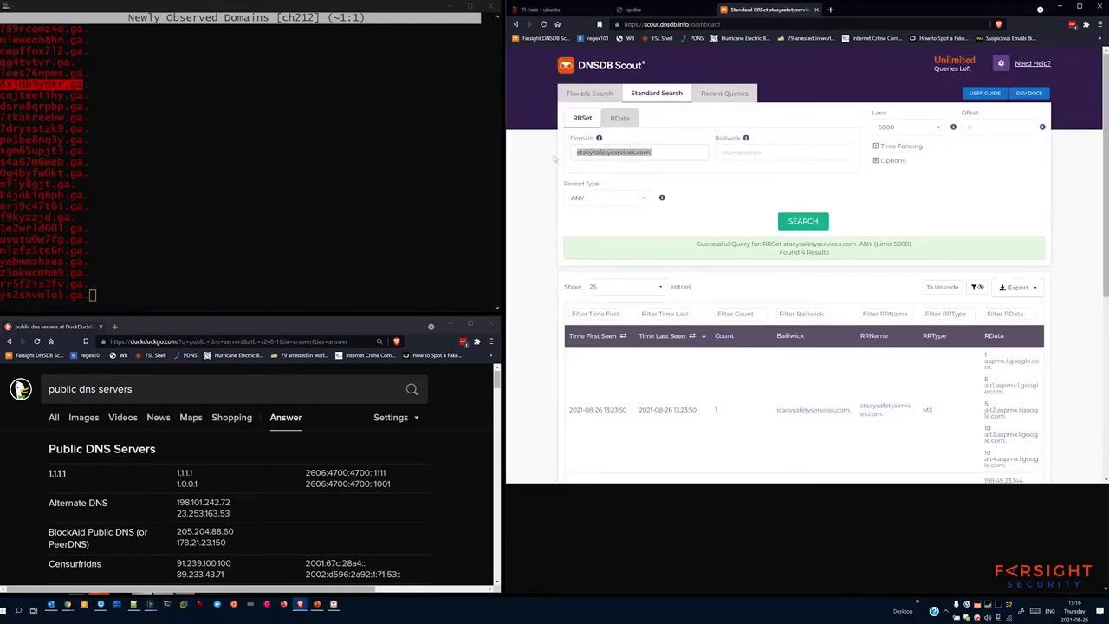
type("8xjdb9ydxr.ga")
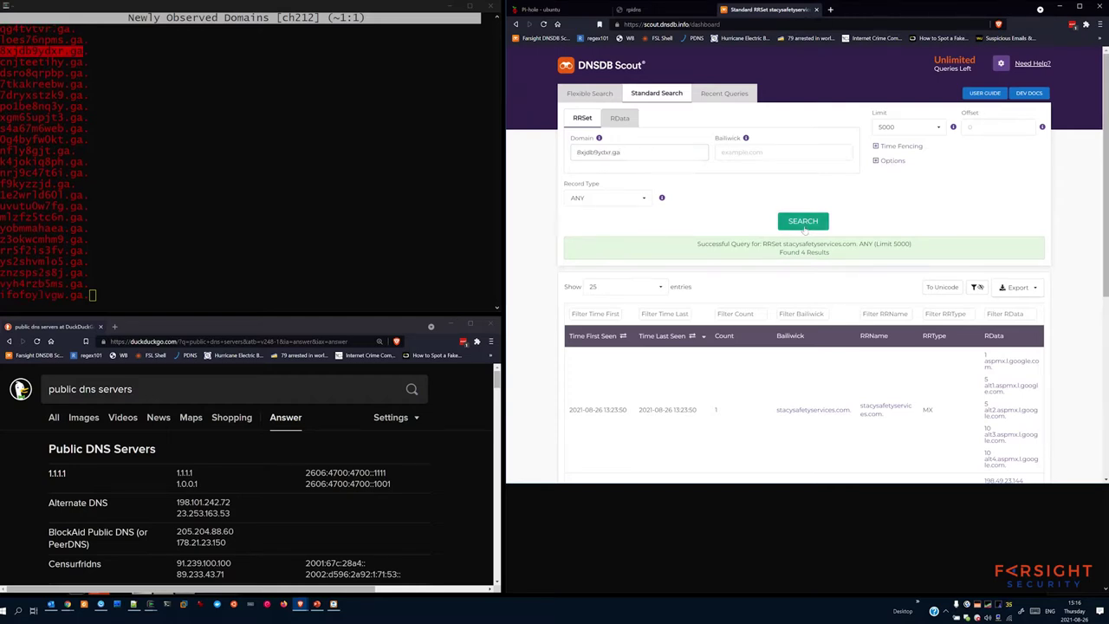
left_click(804, 227)
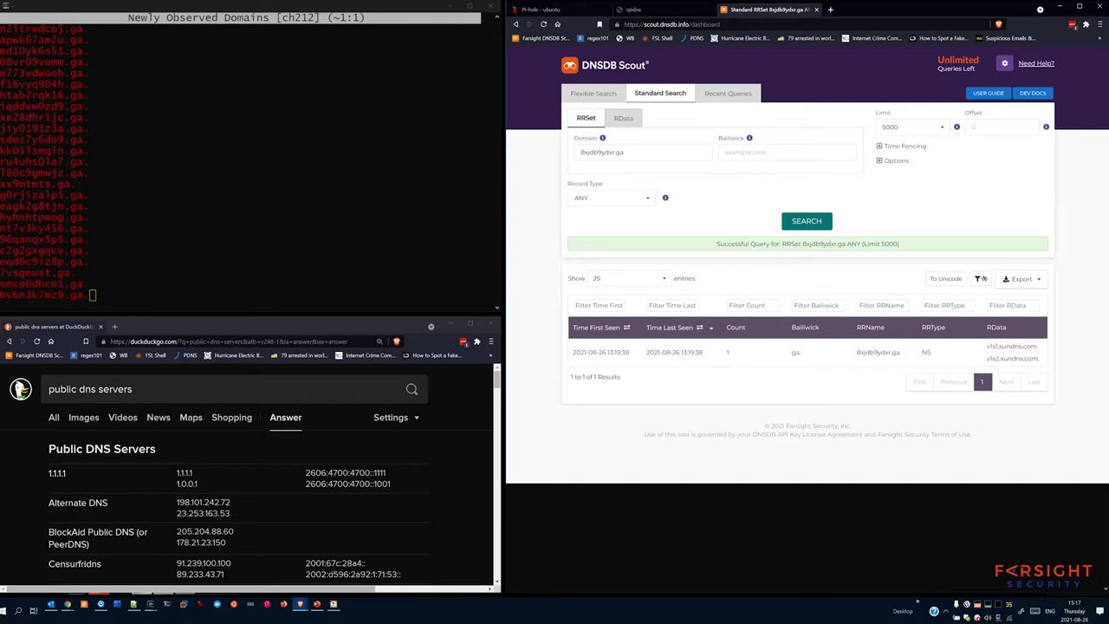
- Copy the newly observed domain w7lfn3y4x0.ga into the Domain field and query its RRSet records
key("alt+Tab")
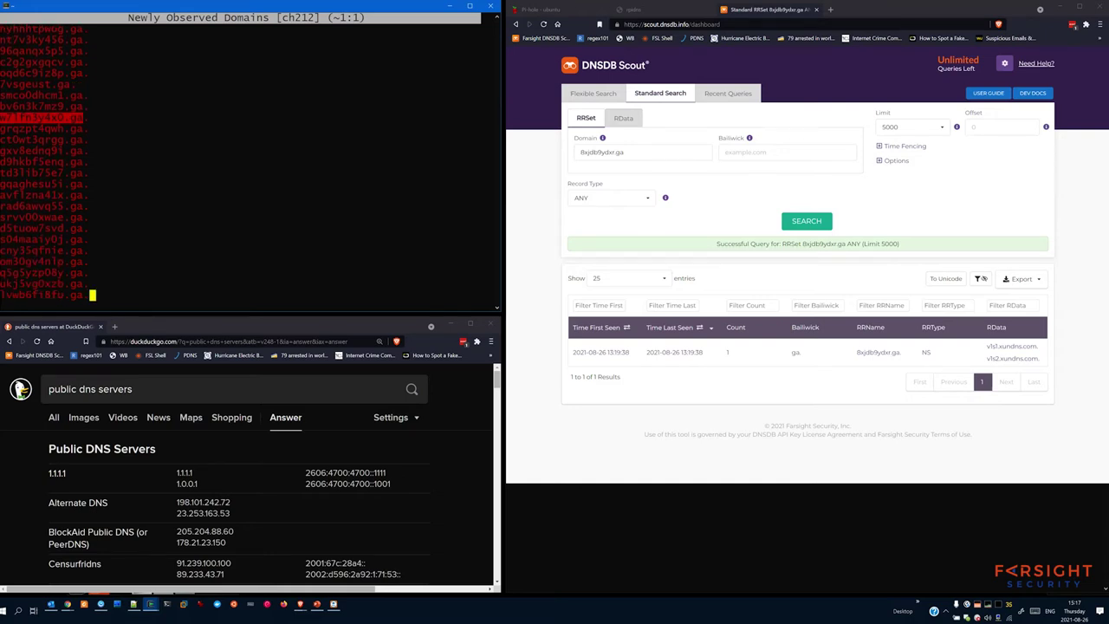
left_click_drag(634, 153, 552, 157)
key("ctrl+v")
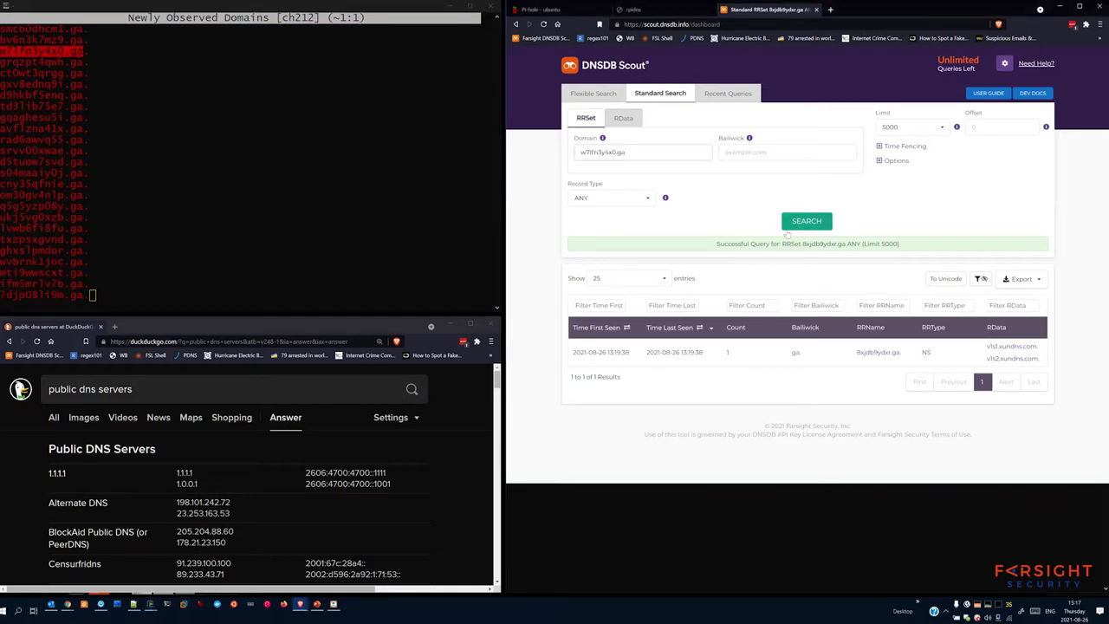
left_click(804, 221)
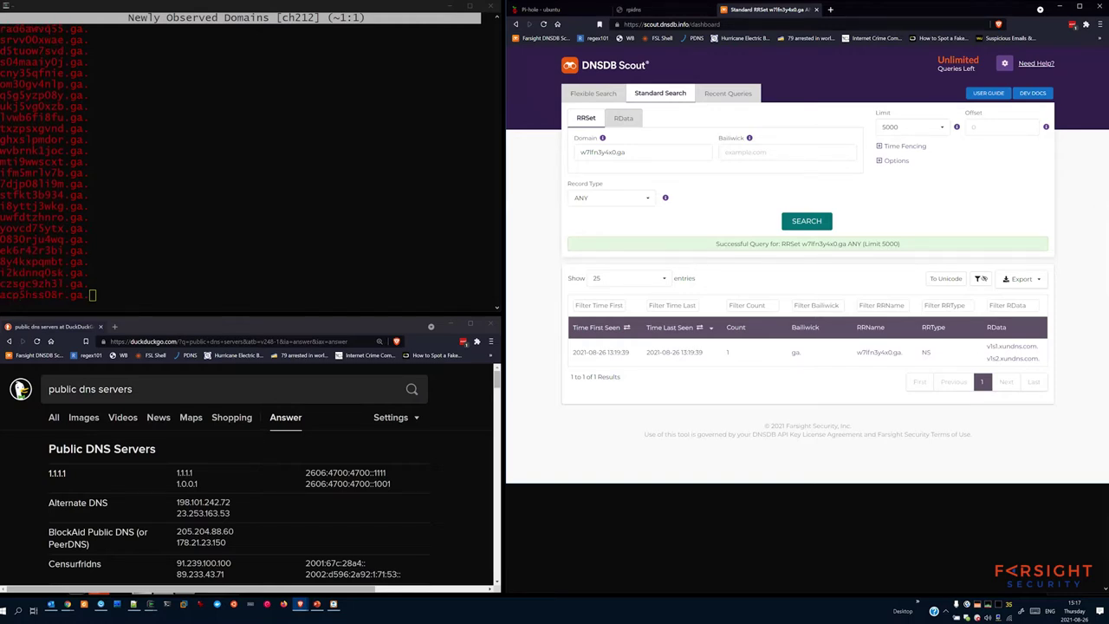
- Look up the RRSet records of cn5px2nh6v.ga, copied from the newly observed domains feed
key("alt+Tab")
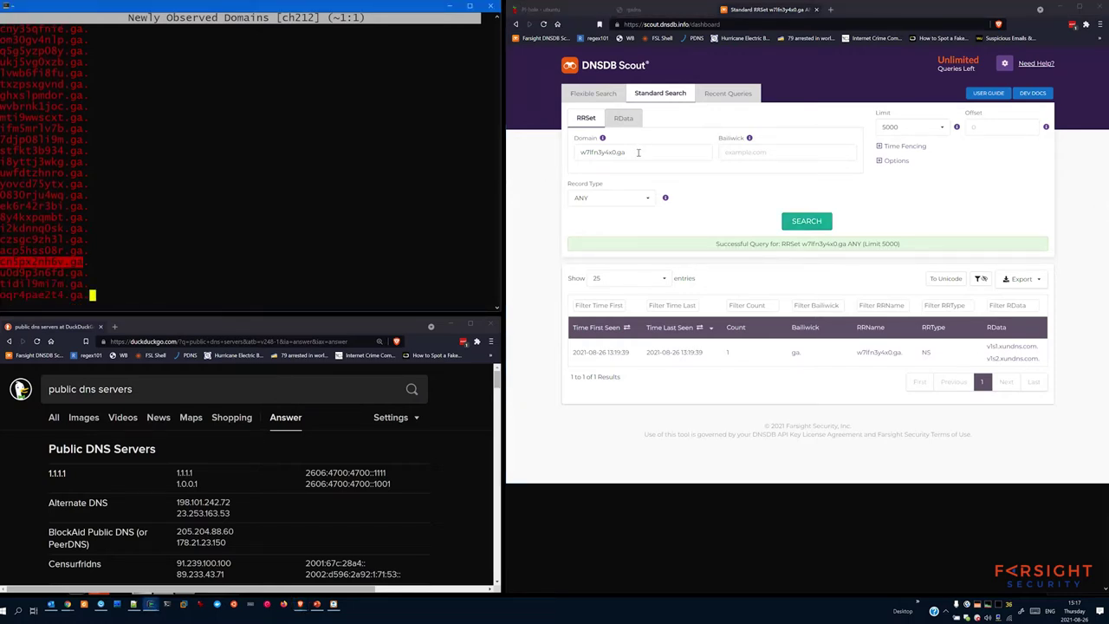
left_click_drag(638, 153, 548, 150)
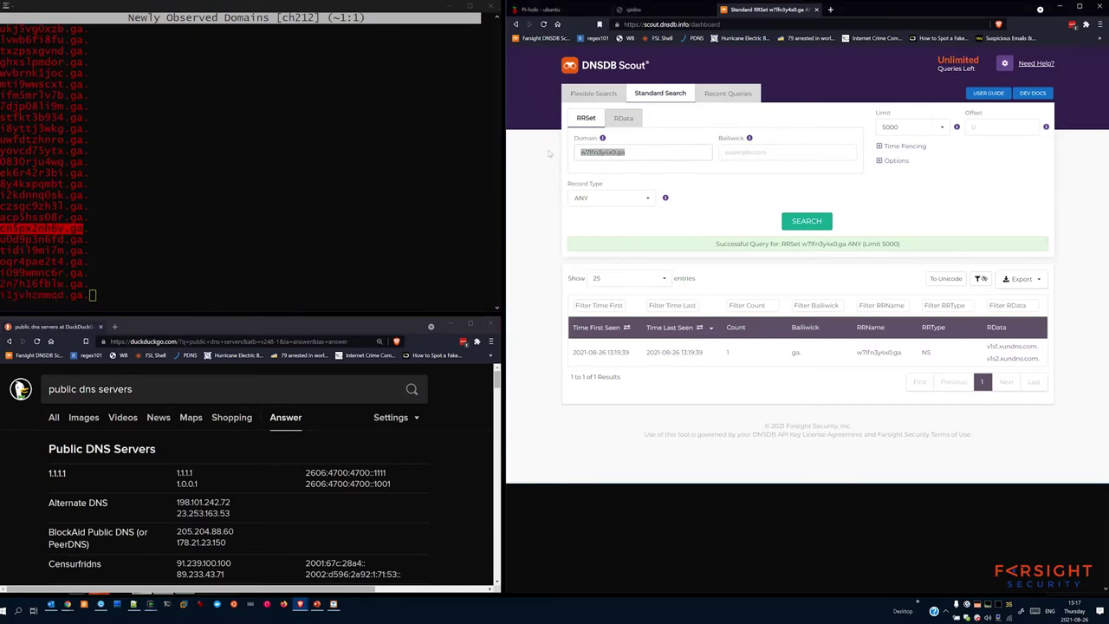
type("cn5px2nh6v.ga")
left_click(807, 223)
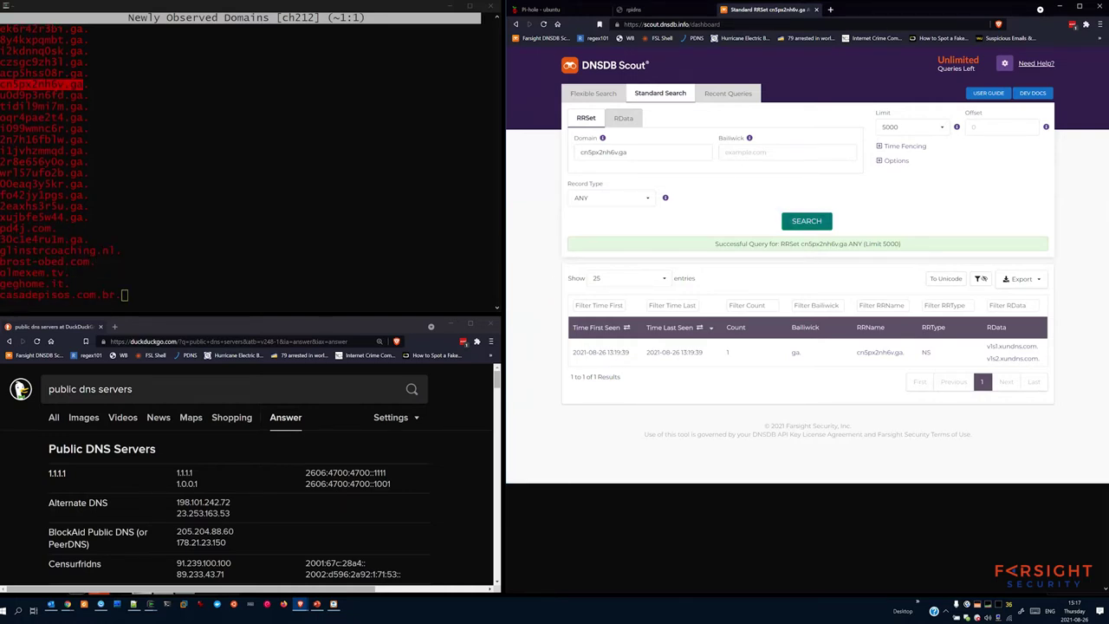
- Copy yoshi-20210826.com from the feed into the Domain field and search its RRSet records
key("alt+Tab")
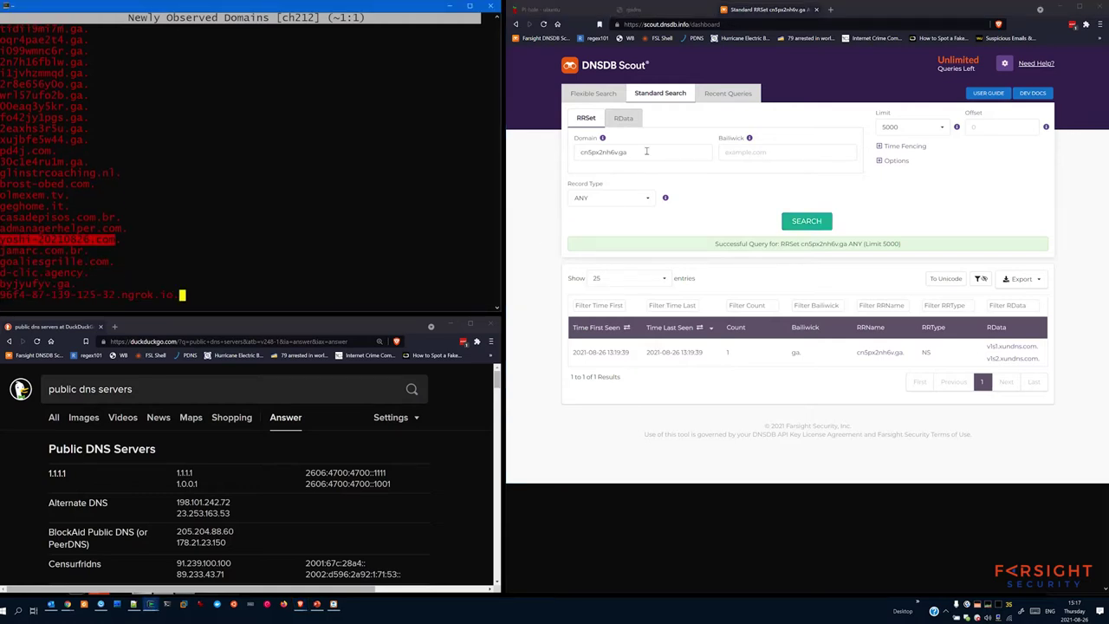
triple_click(615, 152)
type("yoshi-20210826.com")
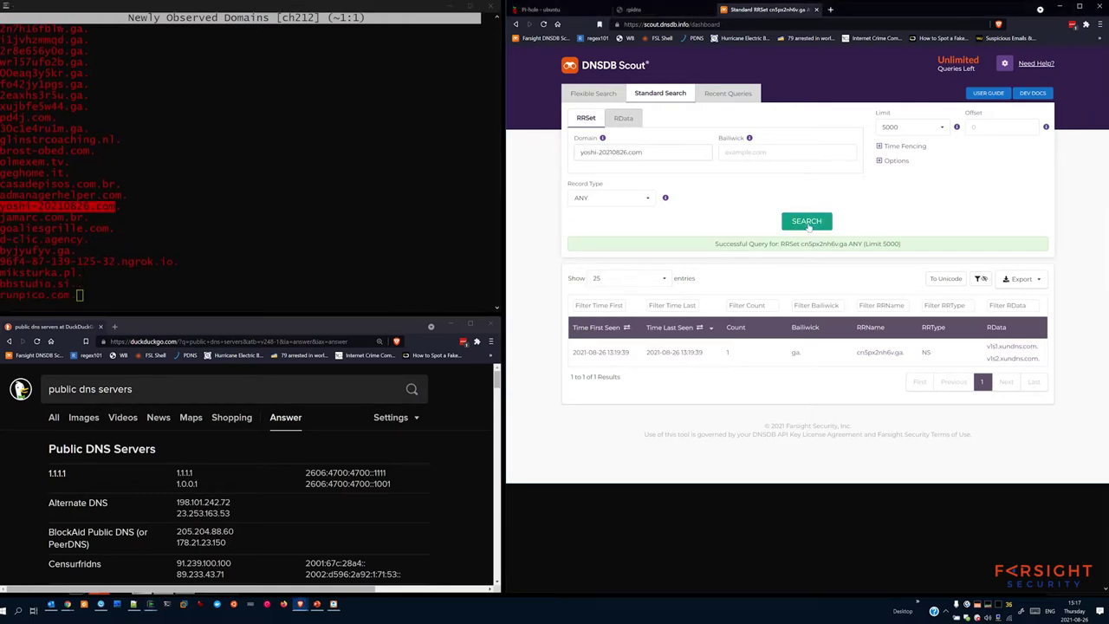
left_click(806, 222)
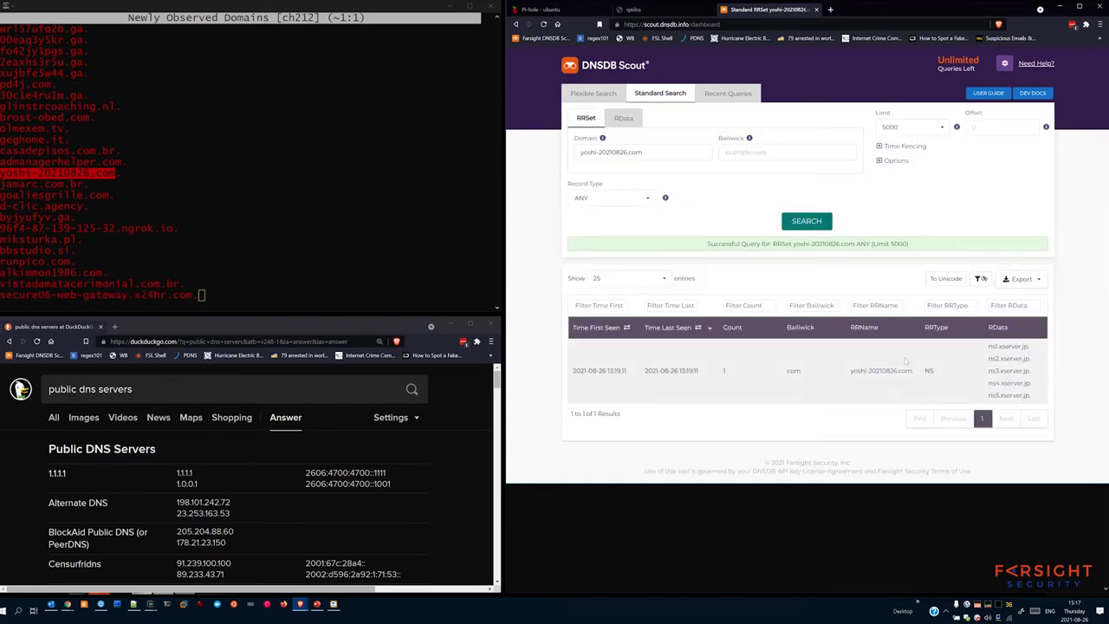
- Begin a dig command for yoshi-20210826.com in the terminal, up to the @, and find Dyn in the public DNS server list
key("alt+Tab")
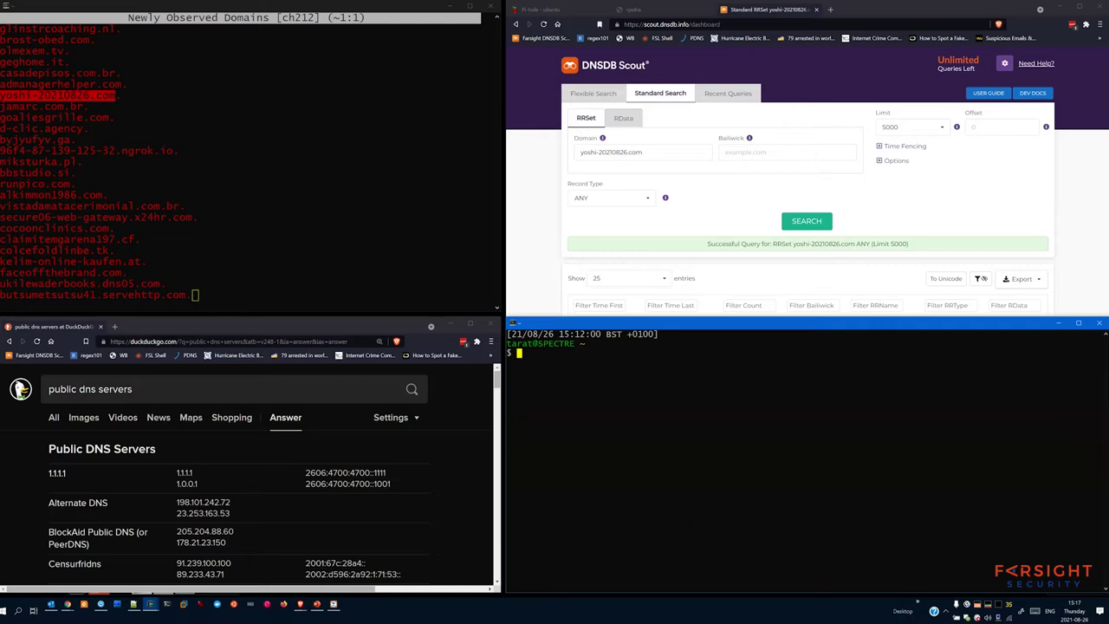
type("dig")
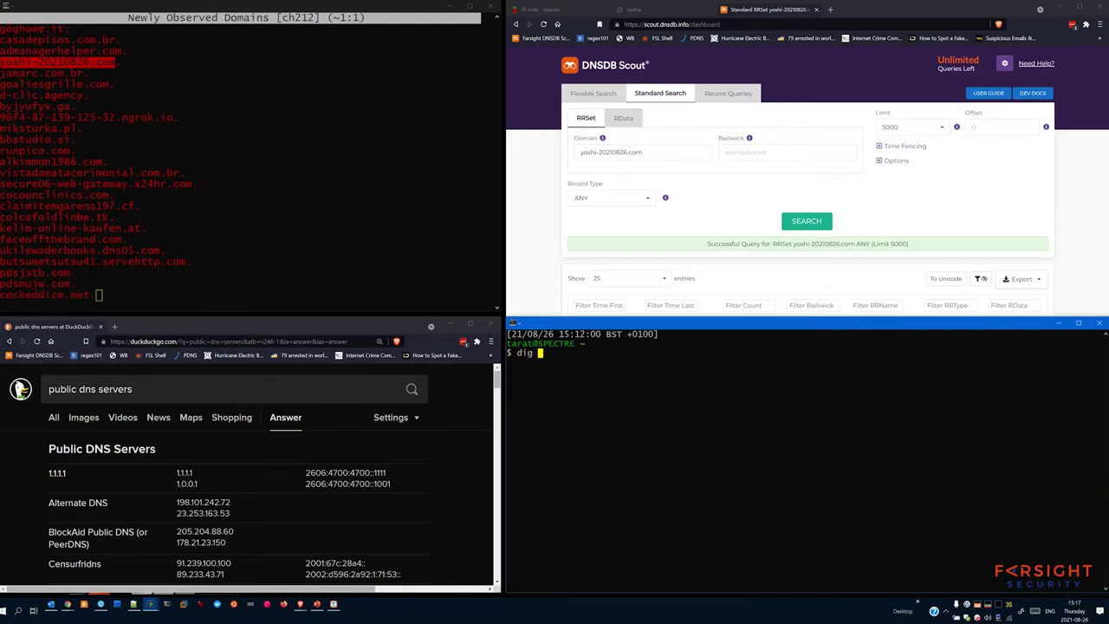
type("yoshi-20210826.com")
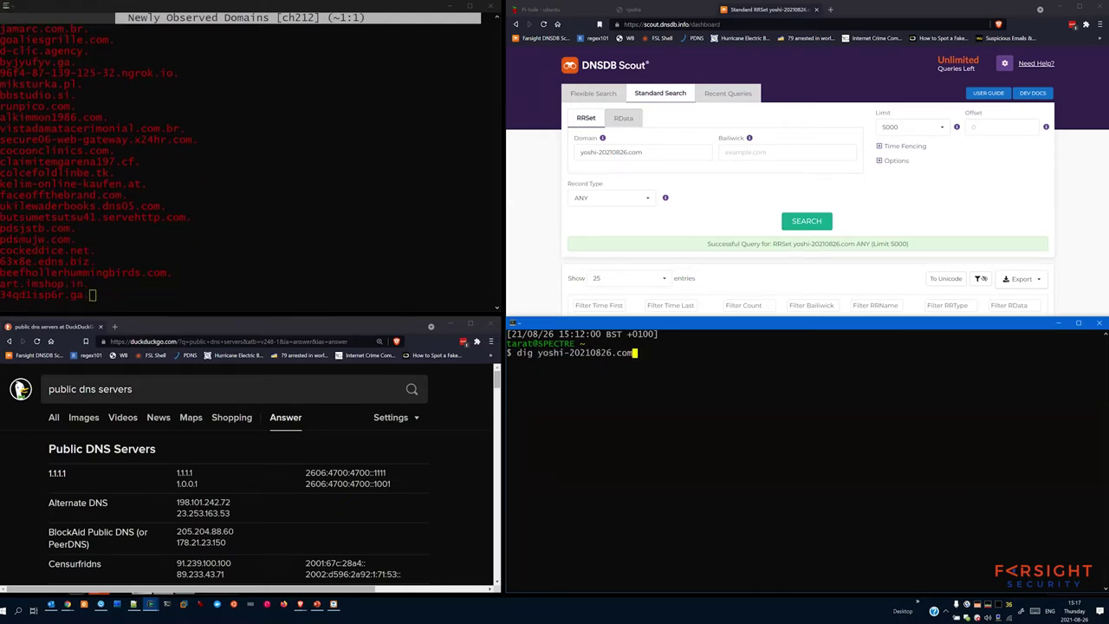
type("@")
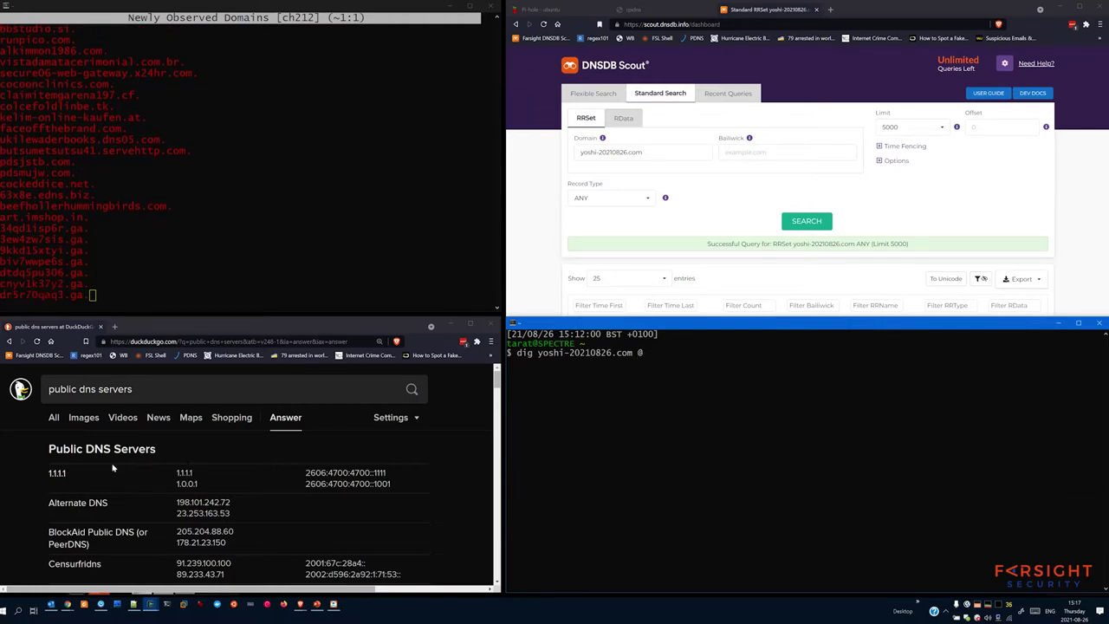
scroll(112, 468, "down", 2)
scroll(113, 468, "down", 2)
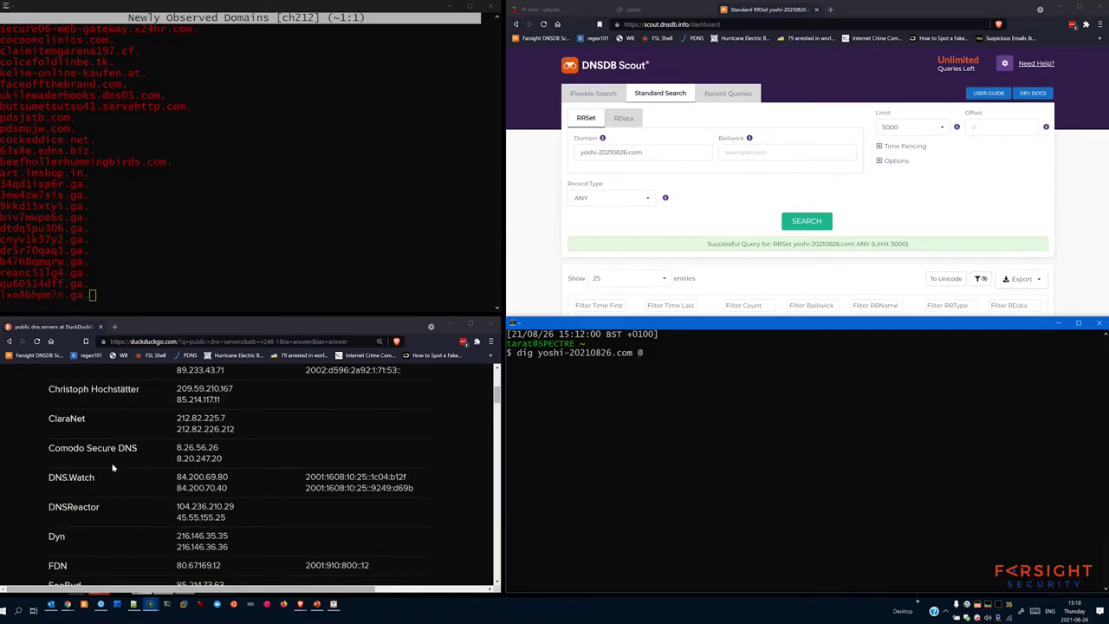
scroll(113, 468, "down", 2)
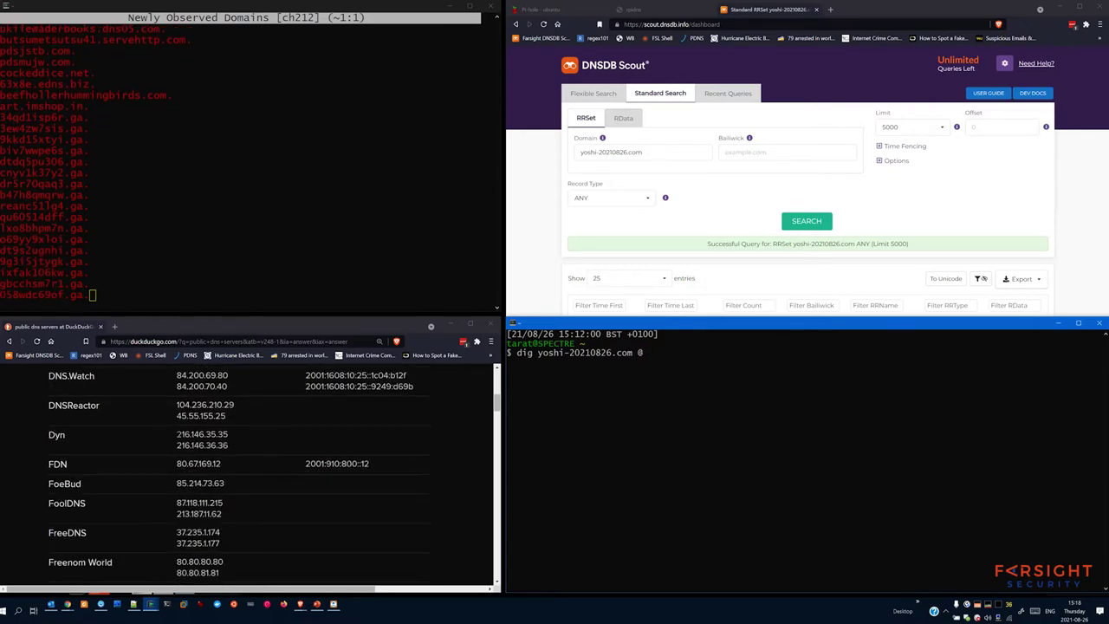
left_click_drag(176, 434, 228, 434)
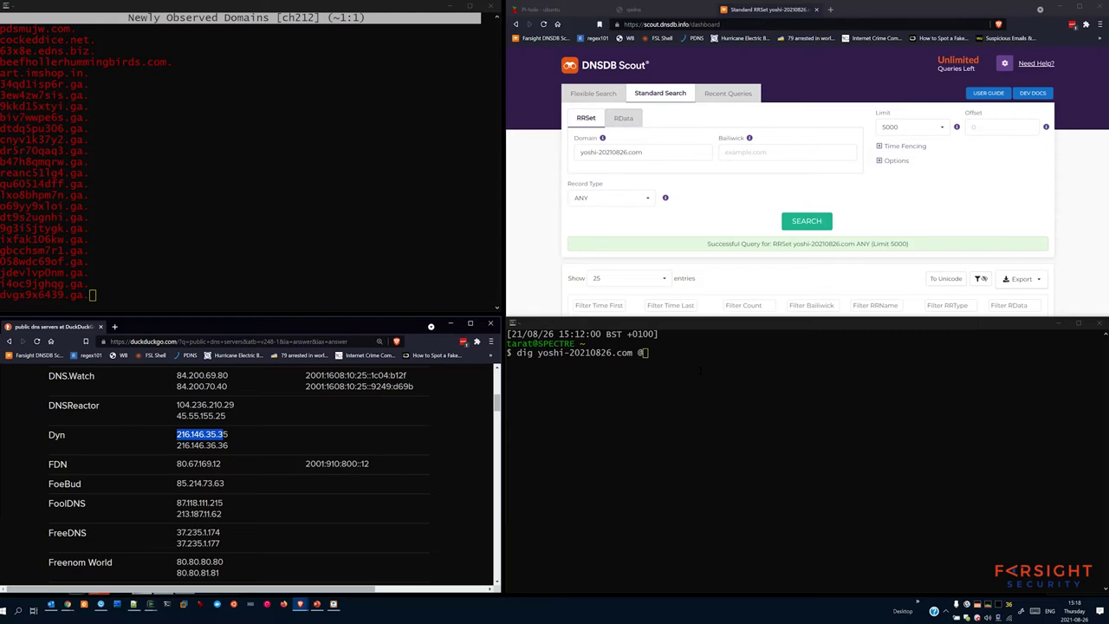
left_click(701, 370)
type("yoshi-20210826.com")
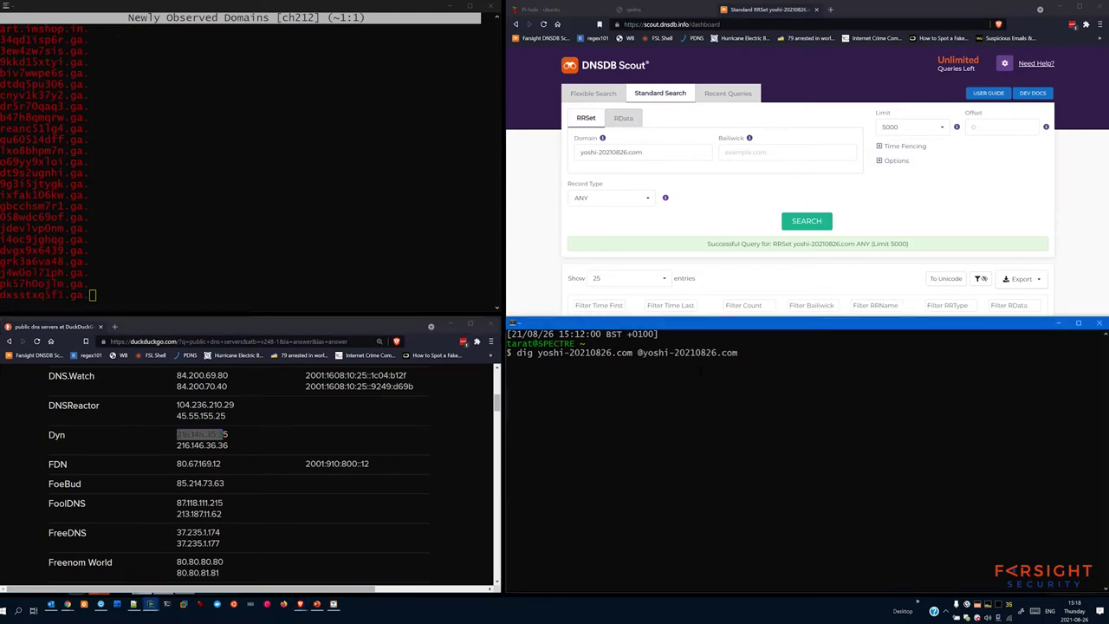
key("BackSpace")
key("BackSpace")
key("BackSpace")
key("BackSpace")
key("BackSpace")
key("BackSpace")
key("BackSpace")
key("BackSpace")
key("BackSpace")
key("BackSpace")
key("BackSpace")
key("BackSpace")
key("BackSpace")
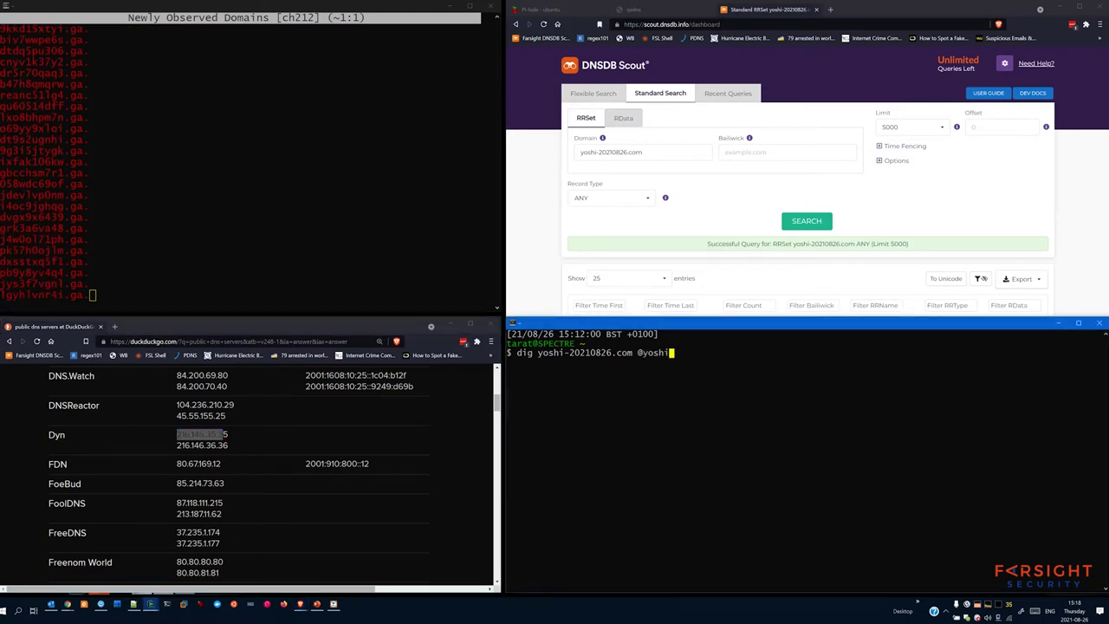
key("BackSpace")
key("BackSpace")
key("BackSpace")
key("BackSpace")
key("BackSpace")
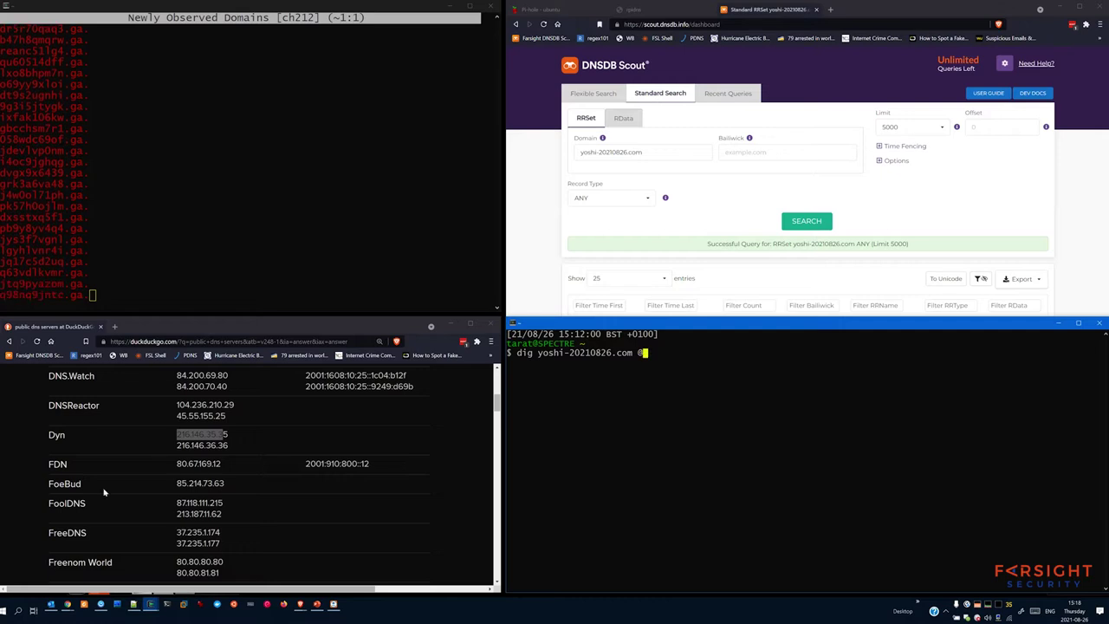
- Complete the dig command with Dyn's resolver address 216.146.35.35 copied from the list, run it, and highlight the answer record
left_click_drag(176, 434, 229, 434)
key("ctrl+c")
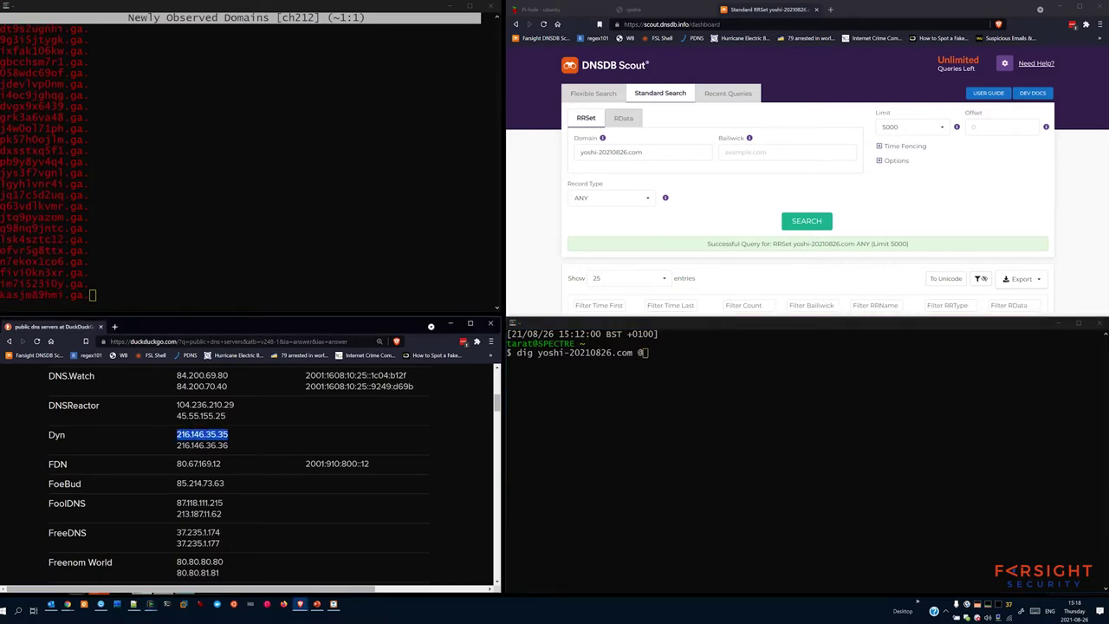
key("alt+Tab")
key("ctrl+v")
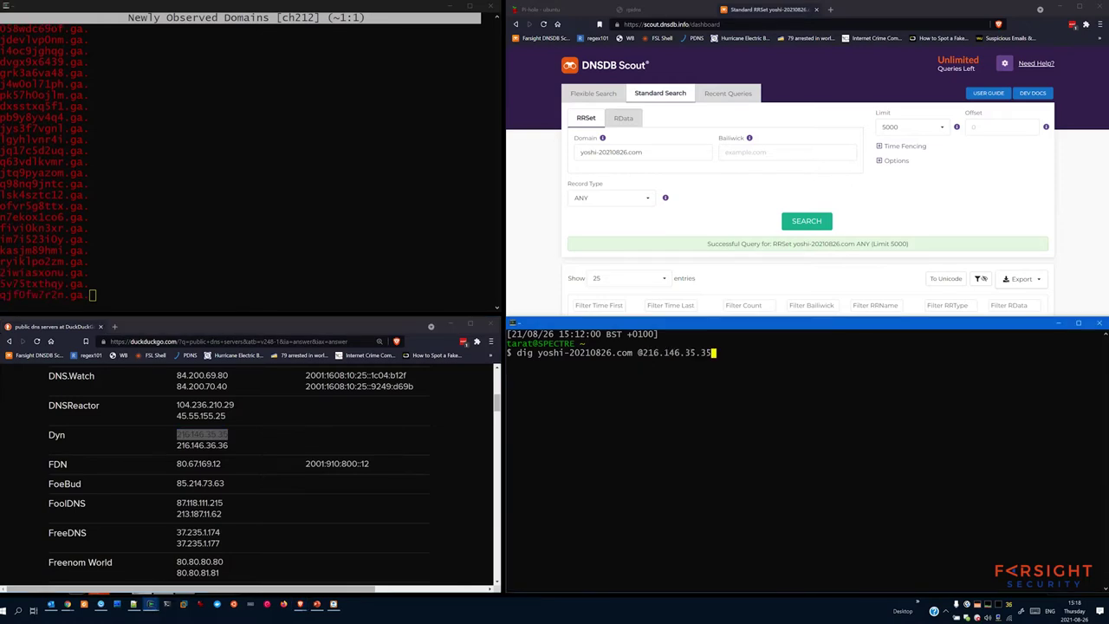
key("Return")
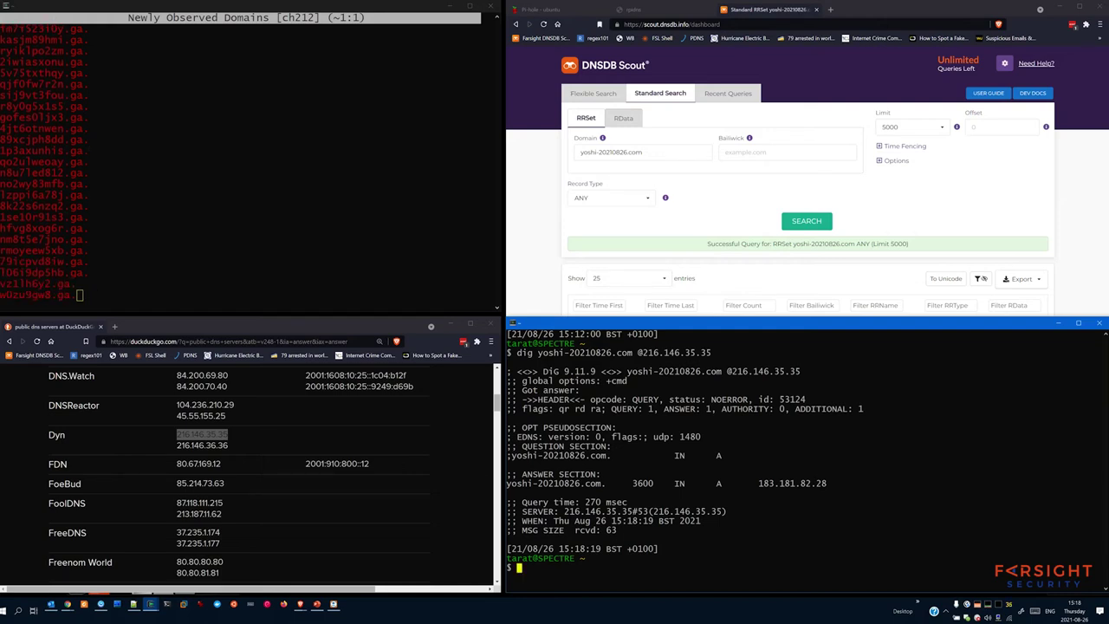
left_click_drag(1099, 483, 508, 483)
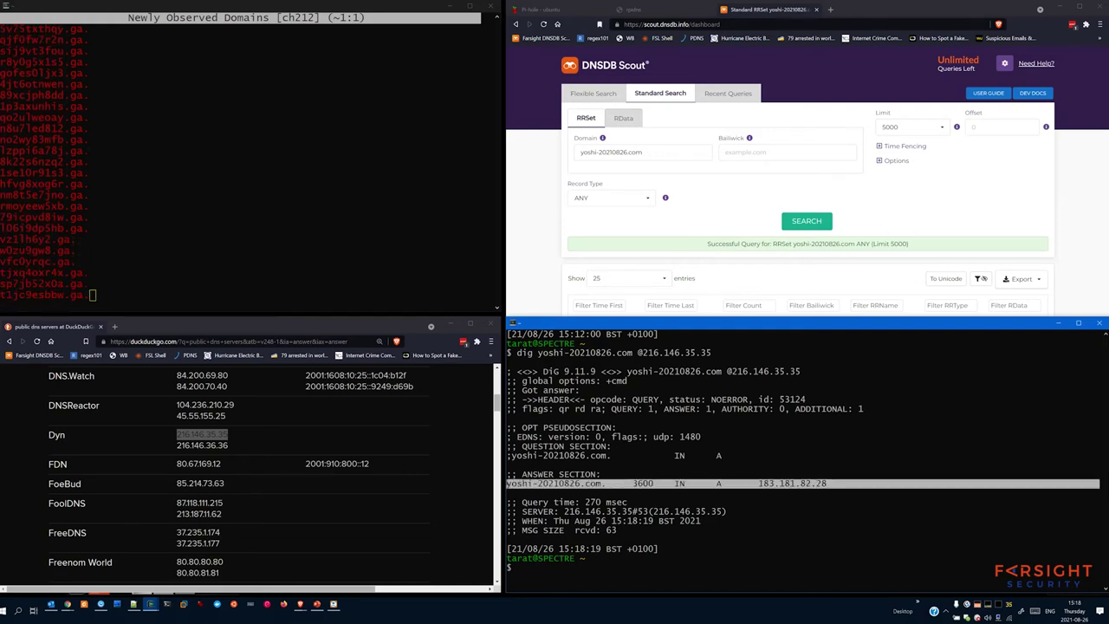
left_click(508, 484)
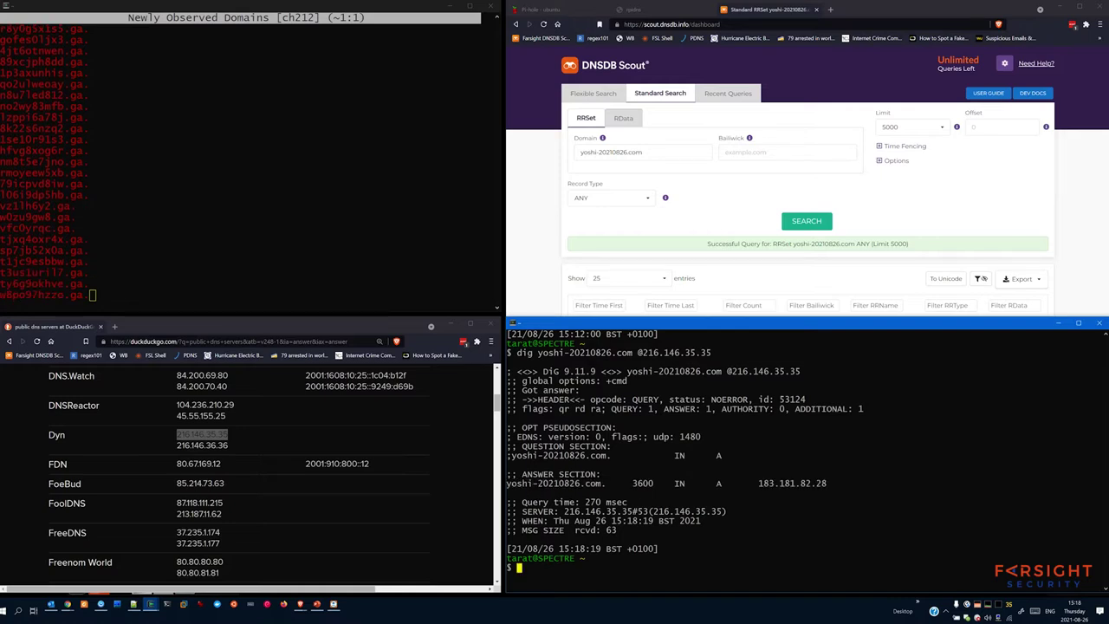
- Repeat the dig query for yoshi-20210826.com with the Norton DNS address 198.153.192.1 from the list as the resolver
key("Up")
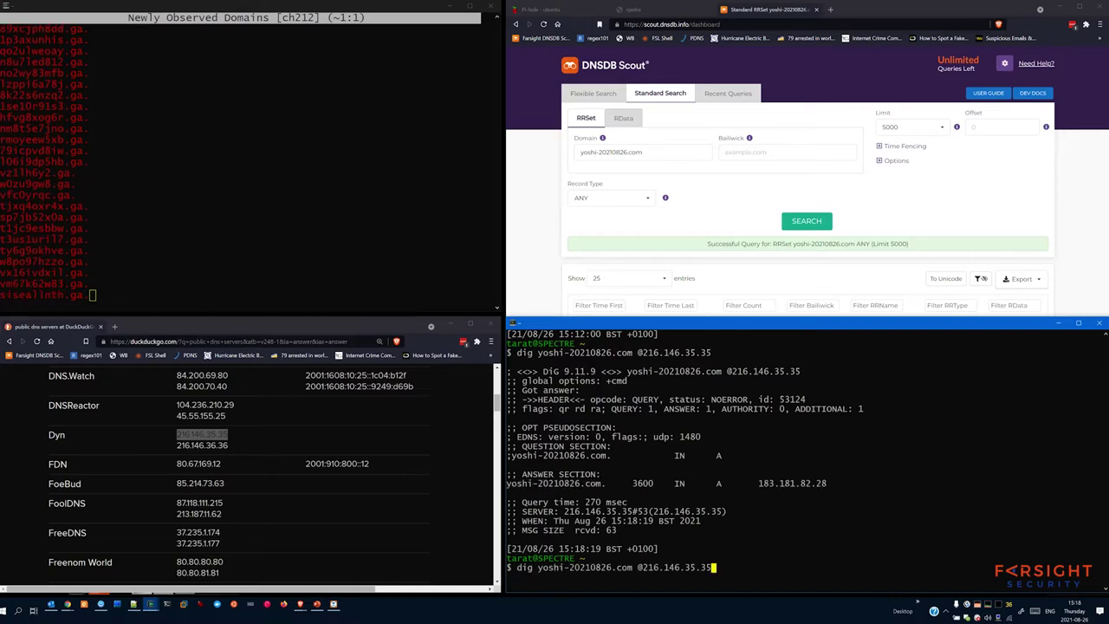
key("BackSpace")
key("BackSpace")
key("BackSpace")
key("BackSpace")
key("BackSpace")
key("BackSpace")
key("BackSpace")
key("BackSpace")
key("BackSpace")
key("BackSpace")
key("BackSpace")
key("BackSpace")
key("BackSpace")
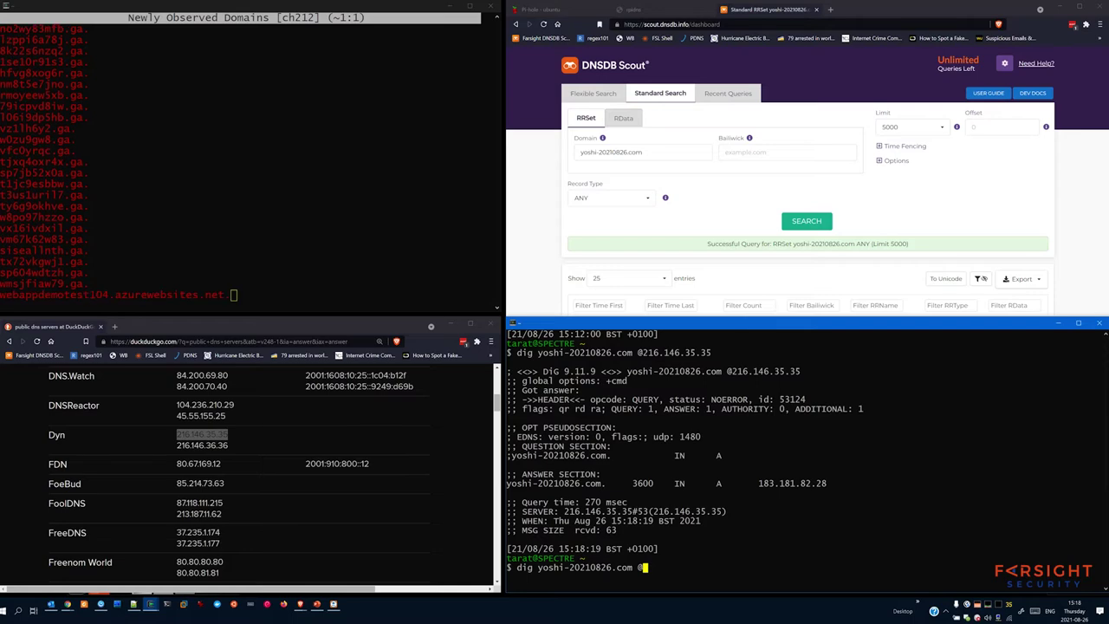
scroll(27, 475, "down", 2)
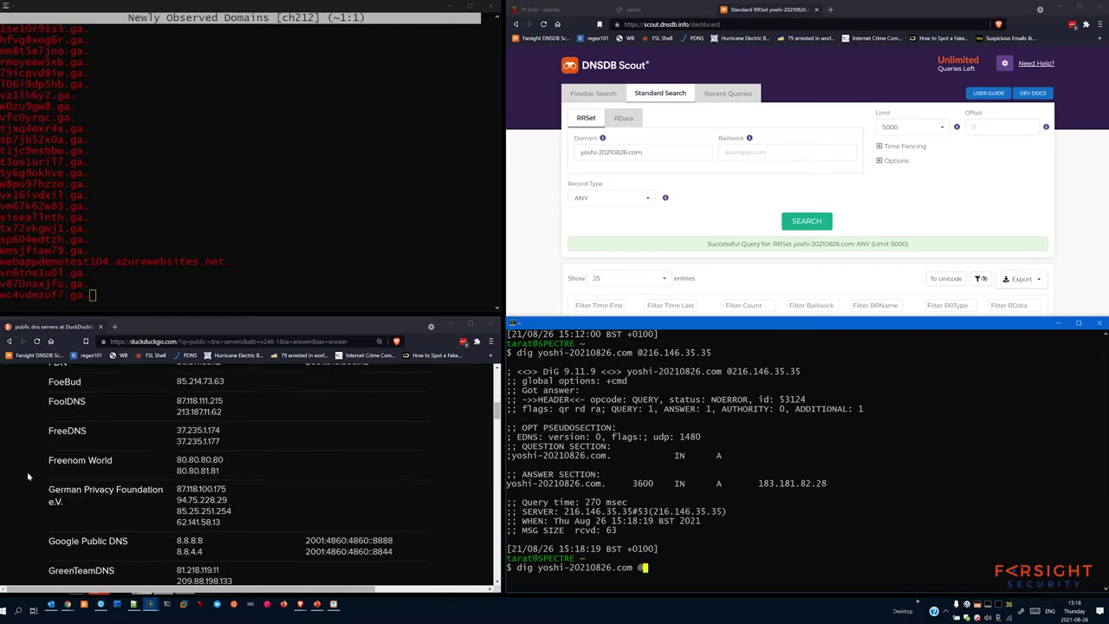
scroll(28, 475, "down", 6)
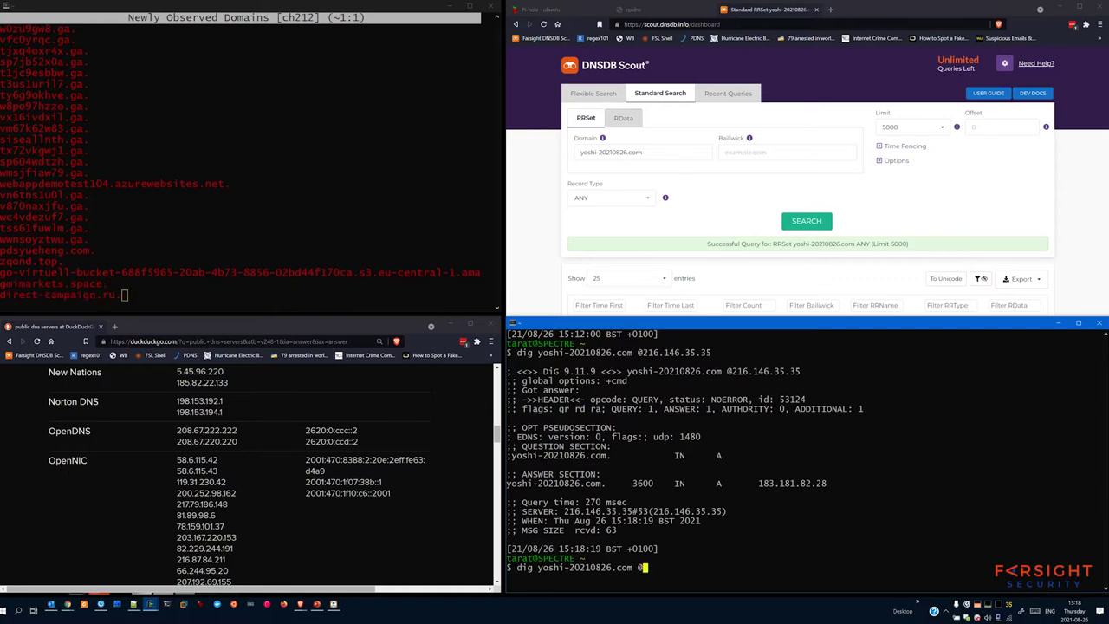
left_click_drag(238, 431, 177, 431)
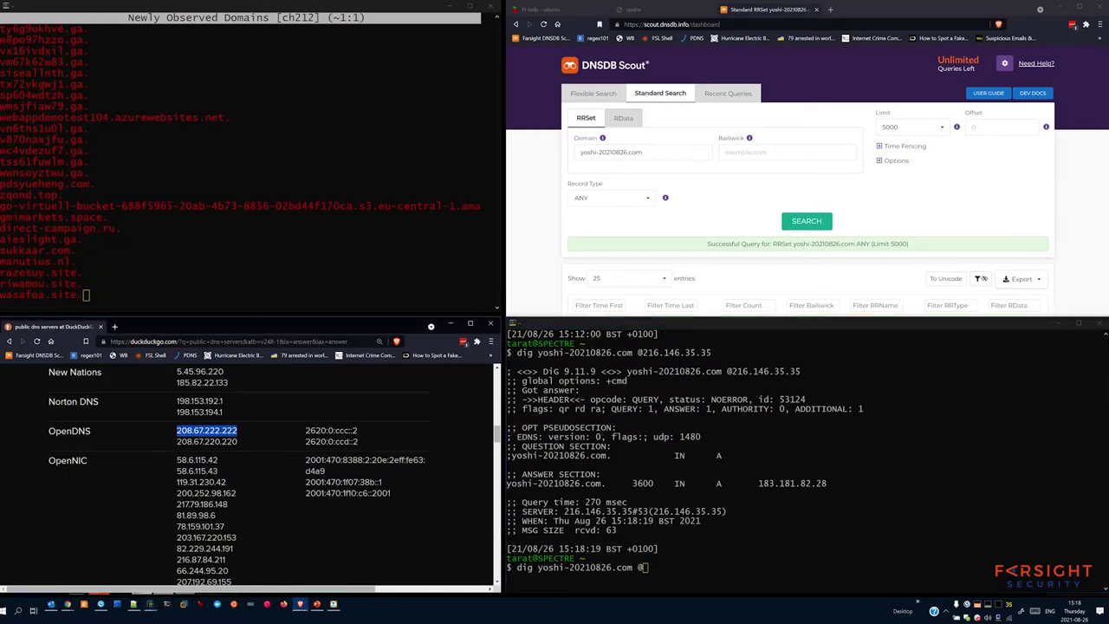
left_click_drag(224, 401, 176, 401)
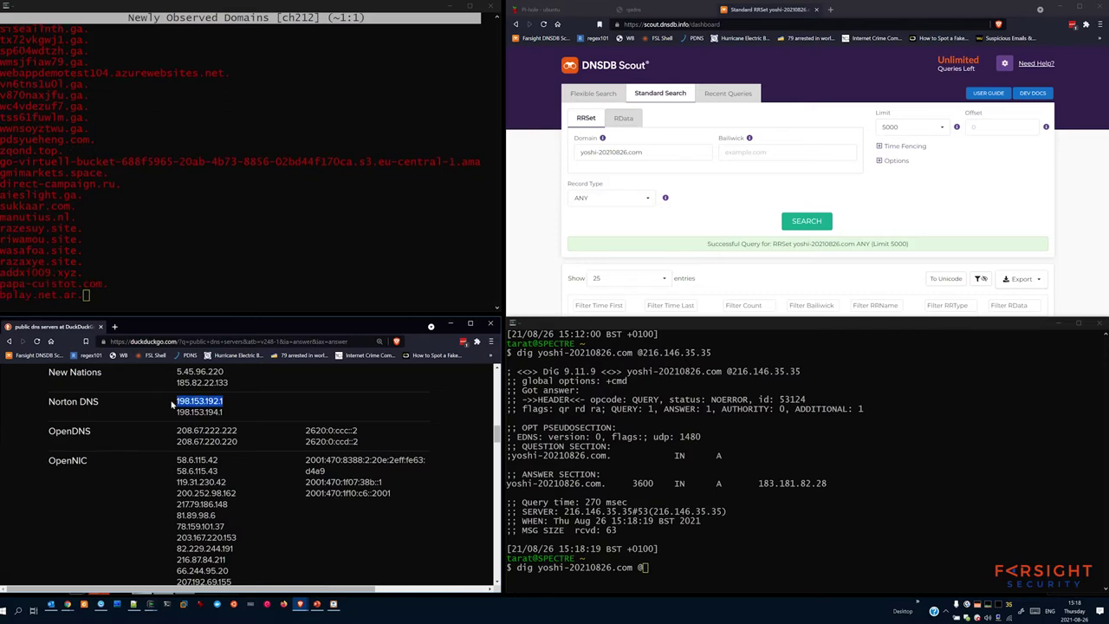
key("ctrl+c")
key("alt+Tab")
key("ctrl+v")
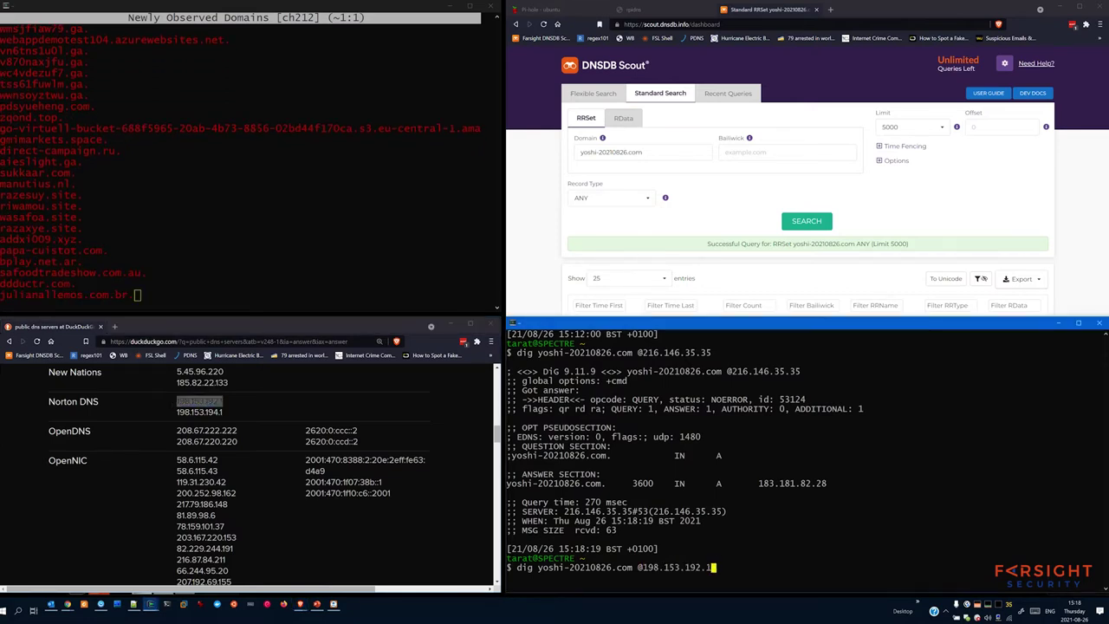
key("Return")
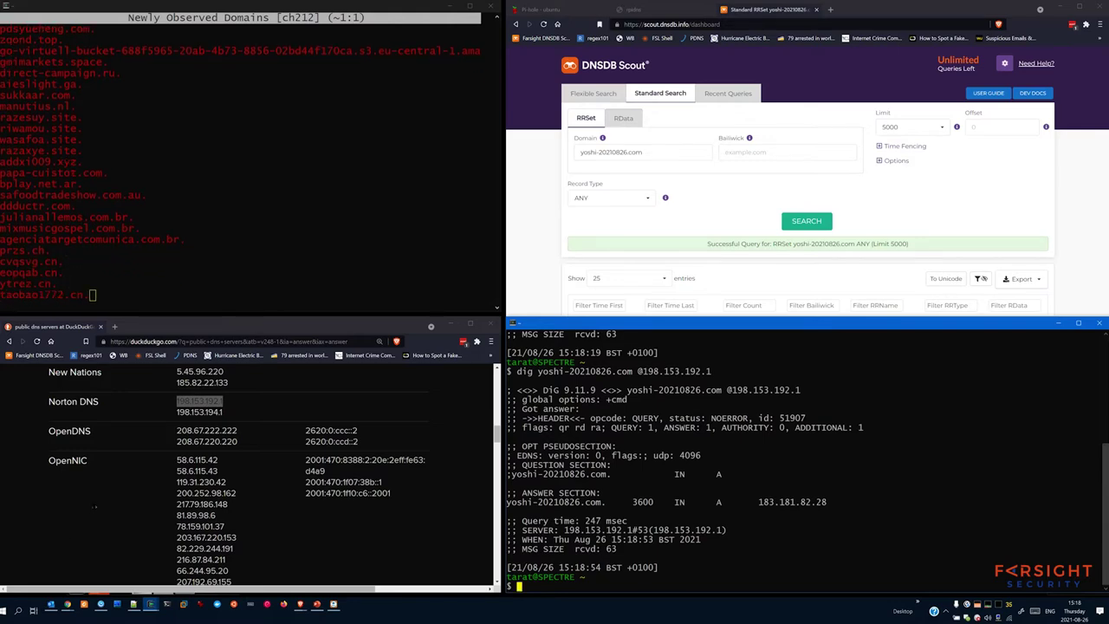
- Query yoshi-20210826.com with dig against the Neustar DNS Advantage resolver 156.154.70.1, copied from the server list
scroll(94, 506, "down", 2)
scroll(93, 506, "up", 5)
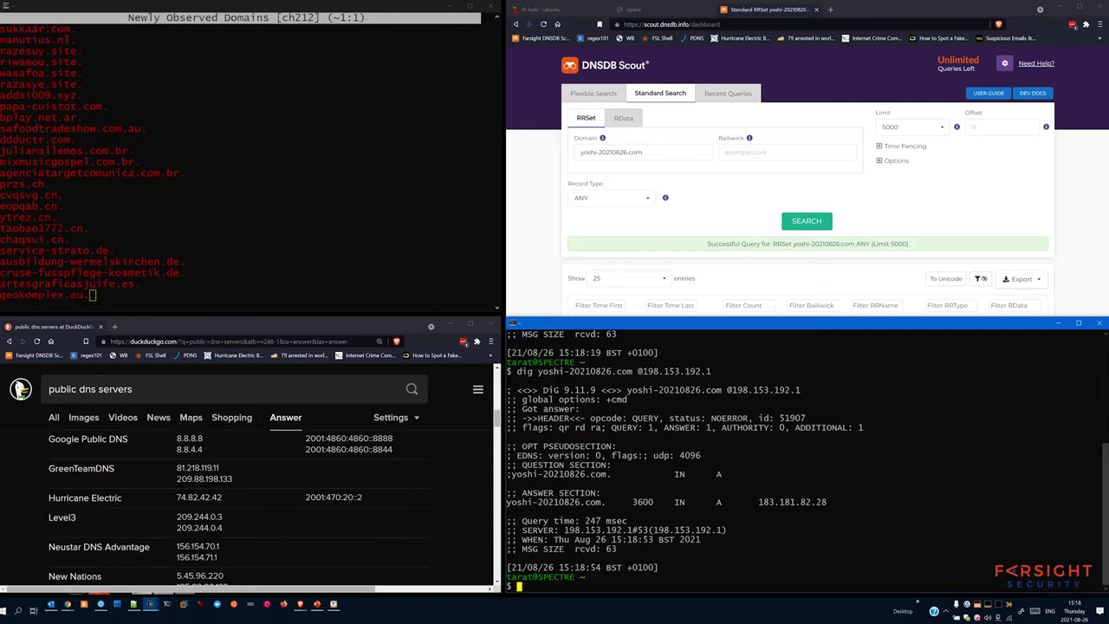
double_click(218, 548)
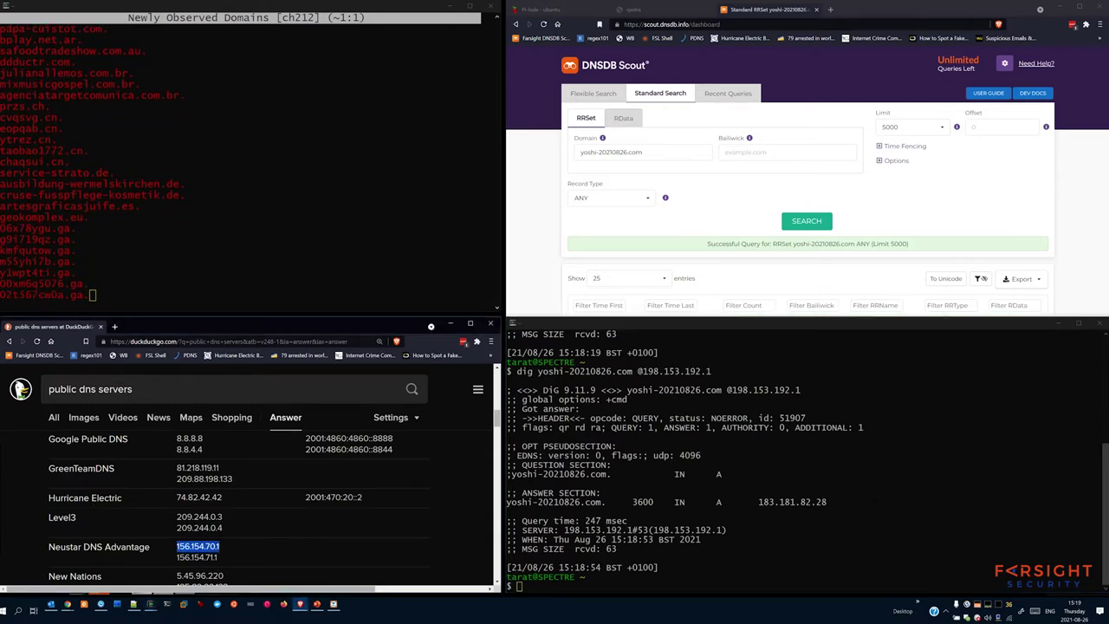
key("alt+Tab")
key("Up")
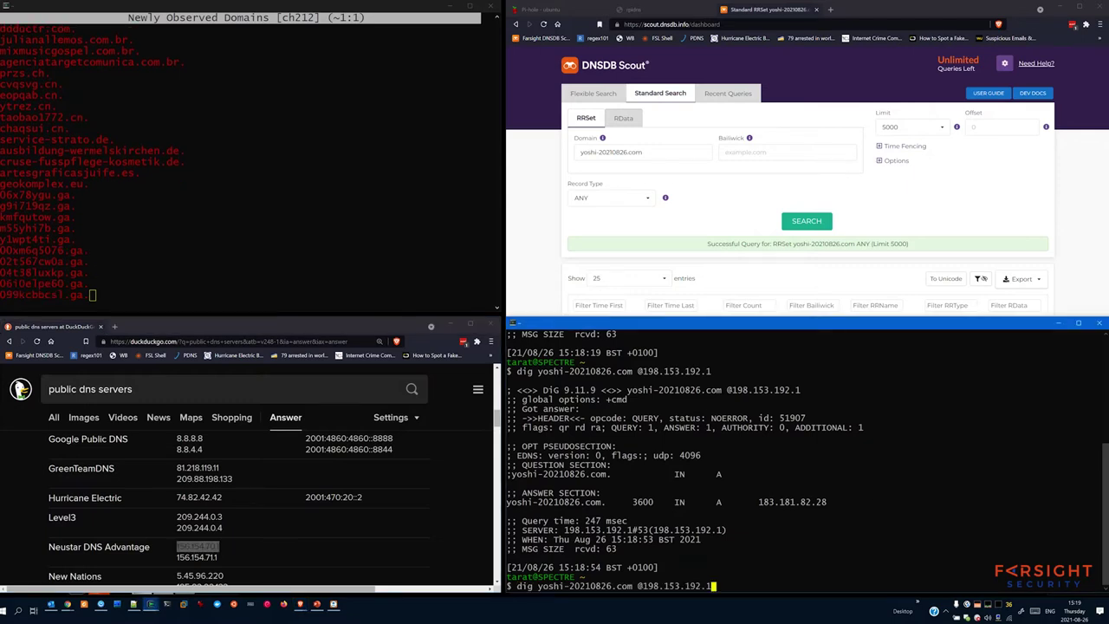
key("BackSpace")
key("BackSpace")
key("BackSpace")
key("BackSpace")
key("BackSpace")
key("BackSpace")
key("BackSpace")
key("BackSpace")
key("BackSpace")
key("BackSpace")
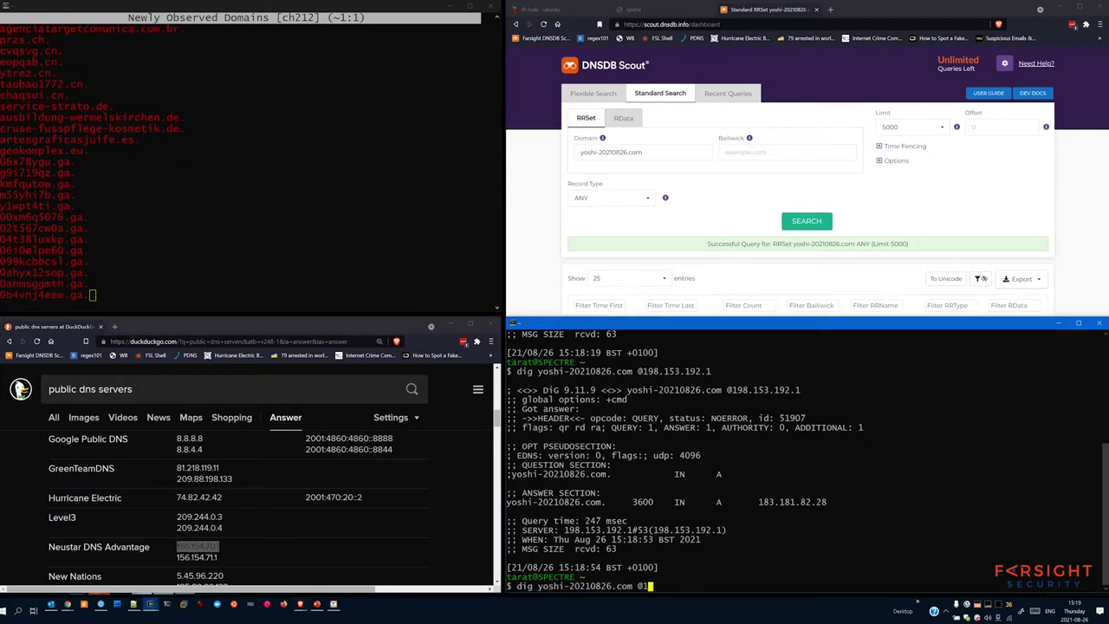
key("BackSpace")
type("156.154.70.1")
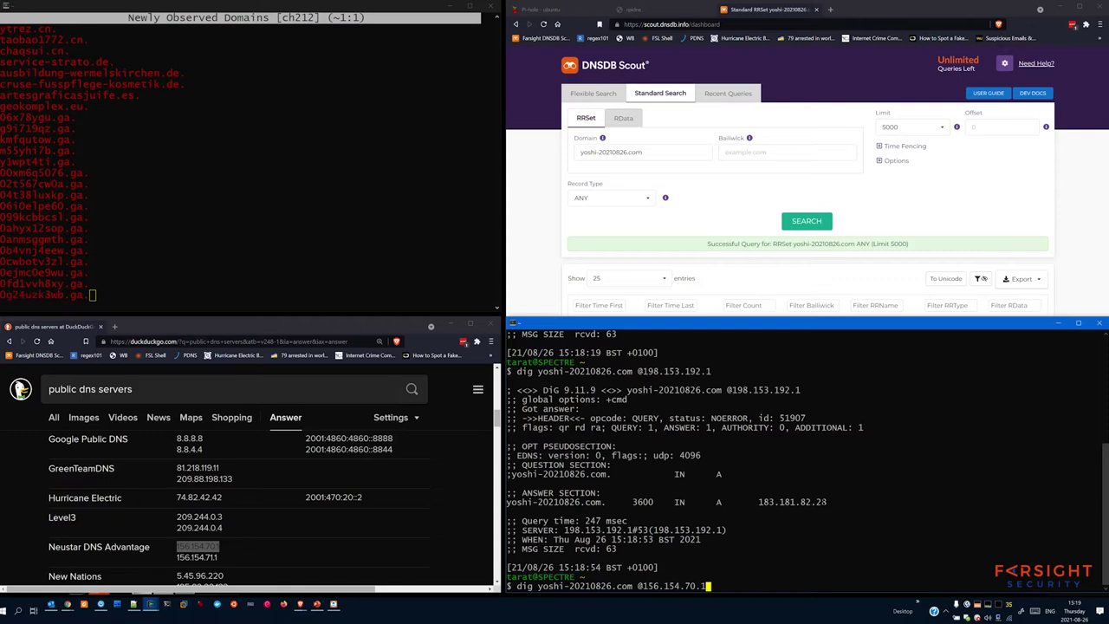
key("Return")
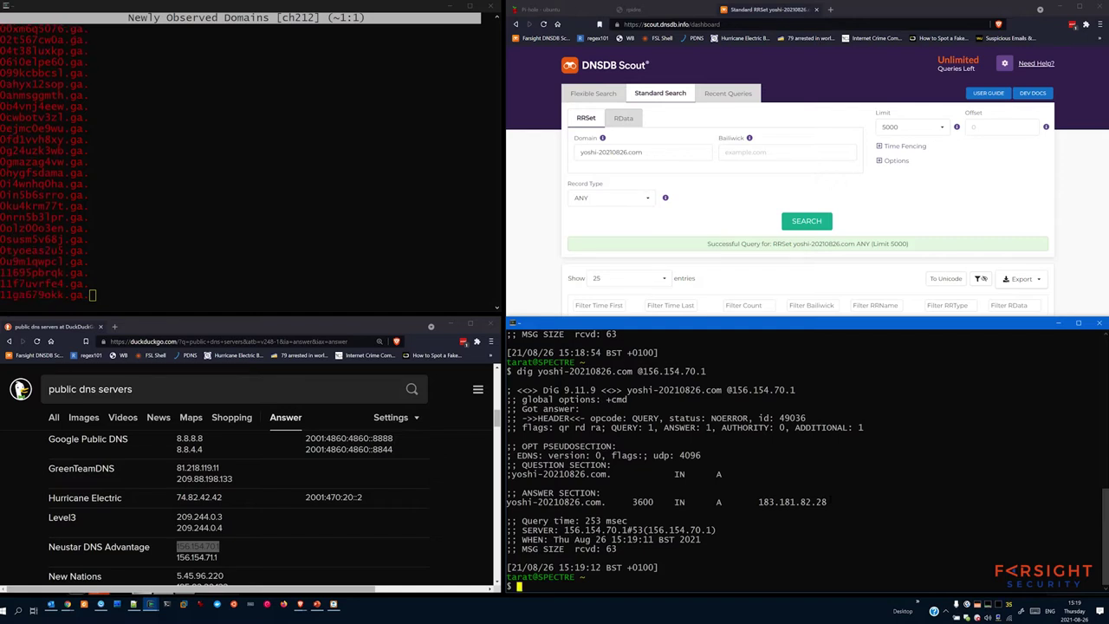
- Find Quad9 in the public DNS server list and select its resolver address 9.9.9.9
scroll(49, 507, "down", 2)
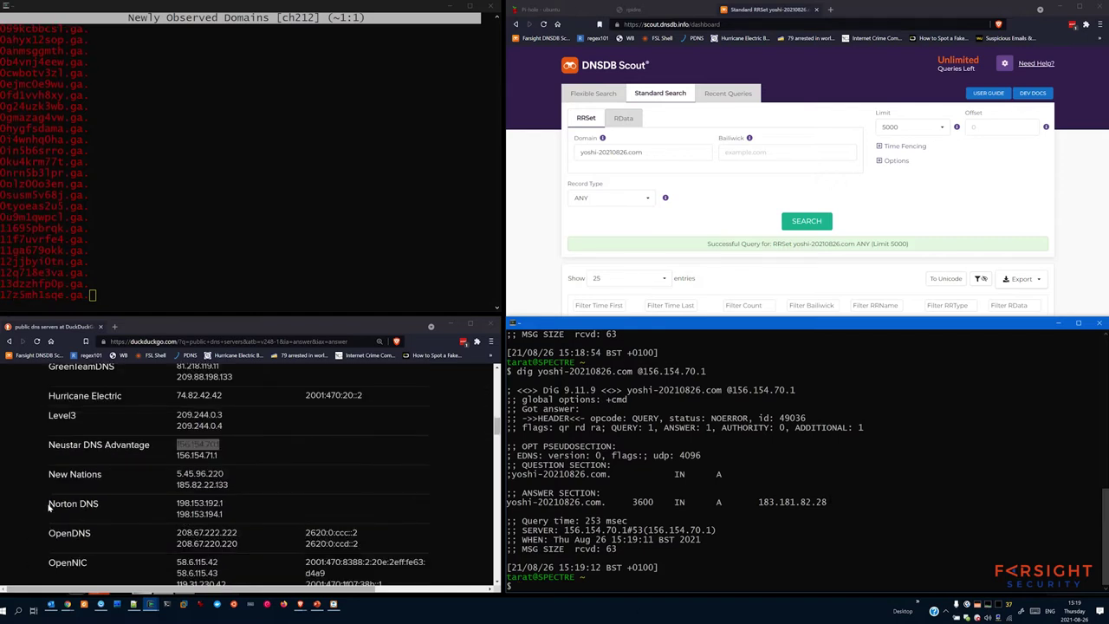
scroll(34, 498, "down", 8)
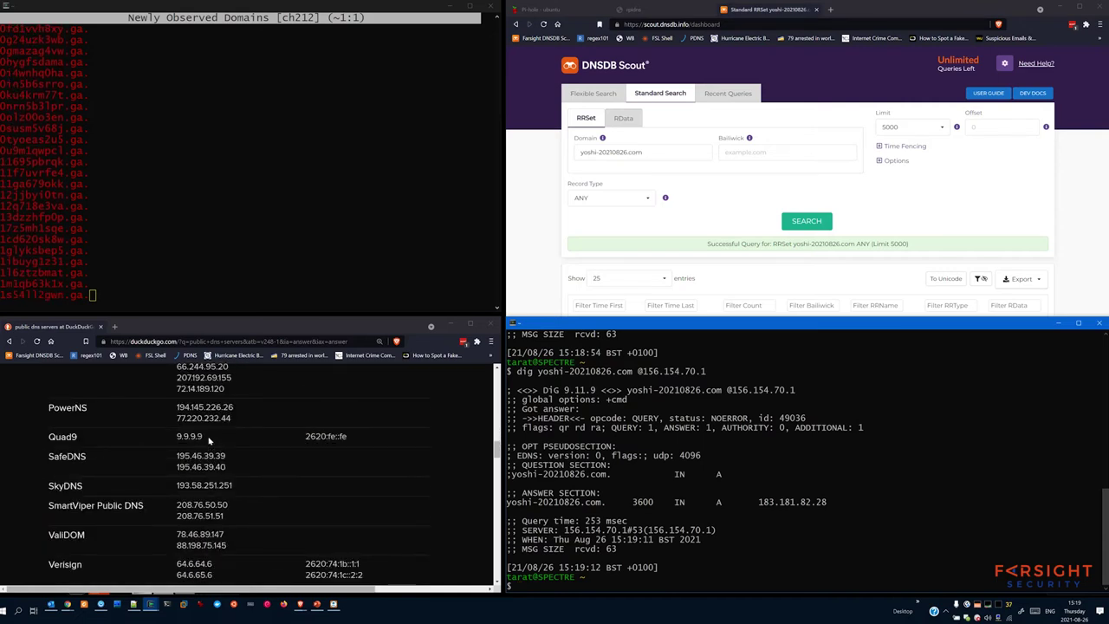
left_click_drag(212, 441, 179, 438)
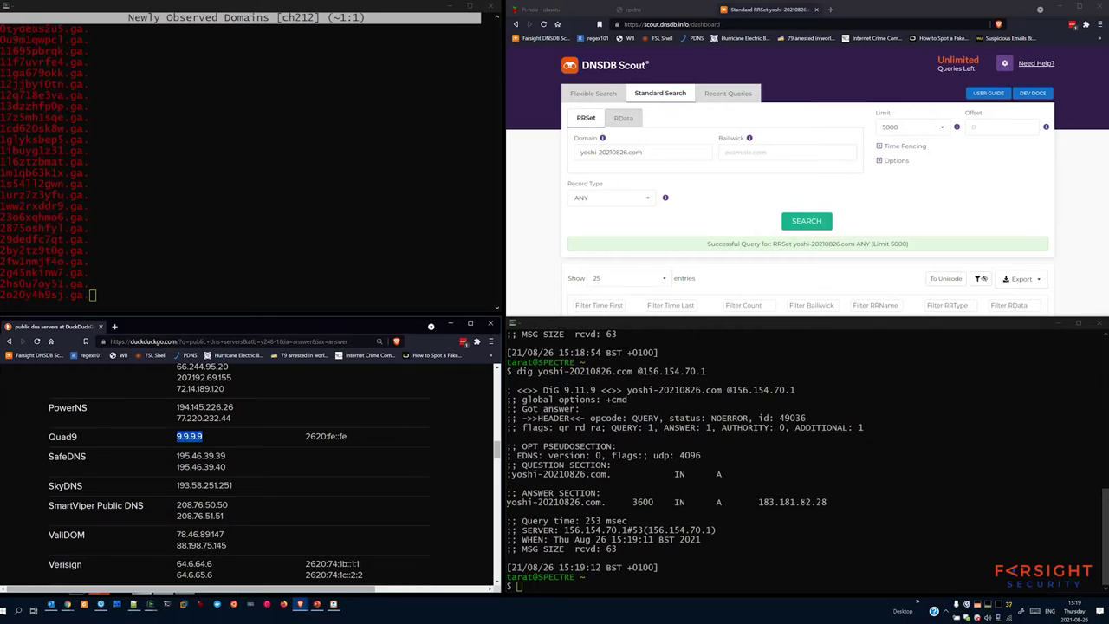
scroll(249, 468, "up", 10)
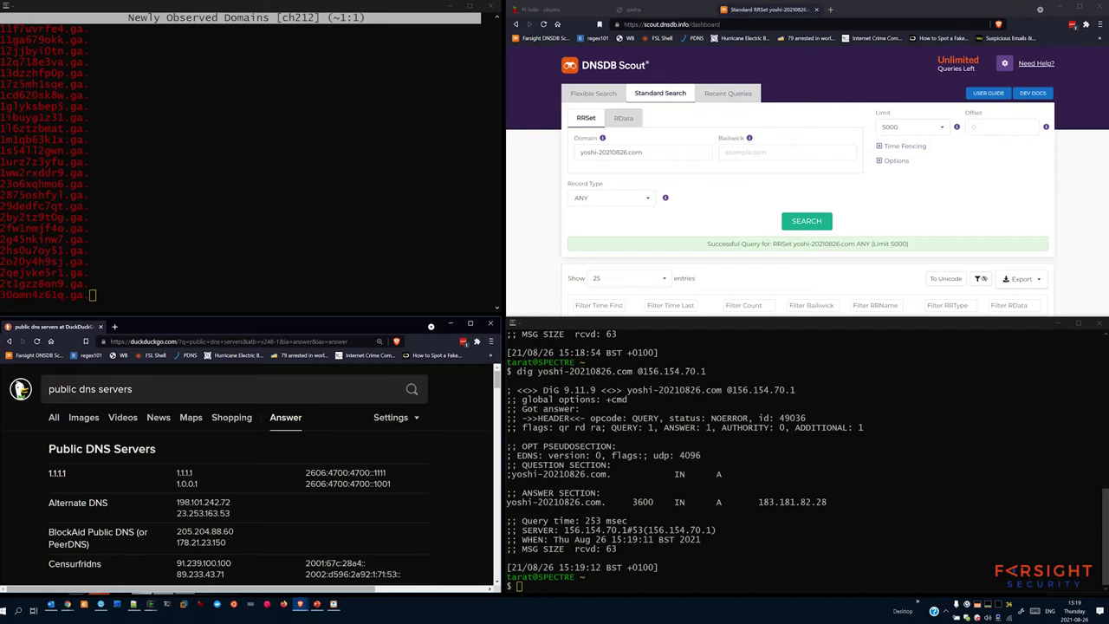
- Repeat the dig query for yoshi-20210826.com in the terminal with 9.9.9.9 as the resolver
key("alt+Tab")
key("Up")
key("BackSpace")
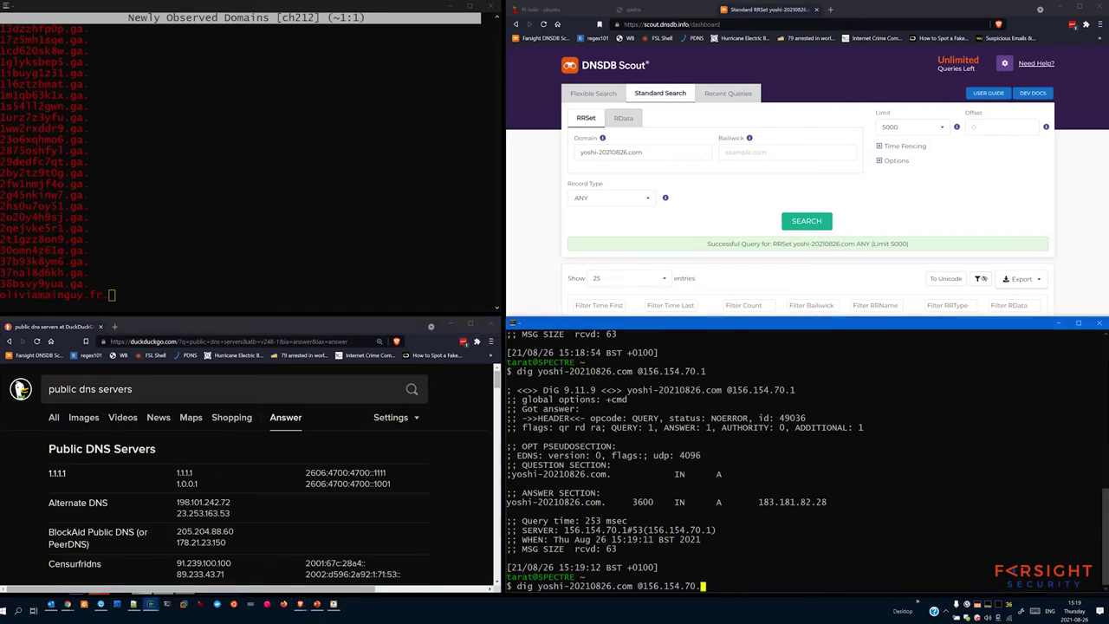
key("BackSpace")
key("BackSpace")
key("BackSpace")
key("BackSpace")
key("BackSpace")
key("BackSpace")
key("BackSpace")
key("BackSpace")
key("BackSpace")
key("BackSpace")
key("BackSpace")
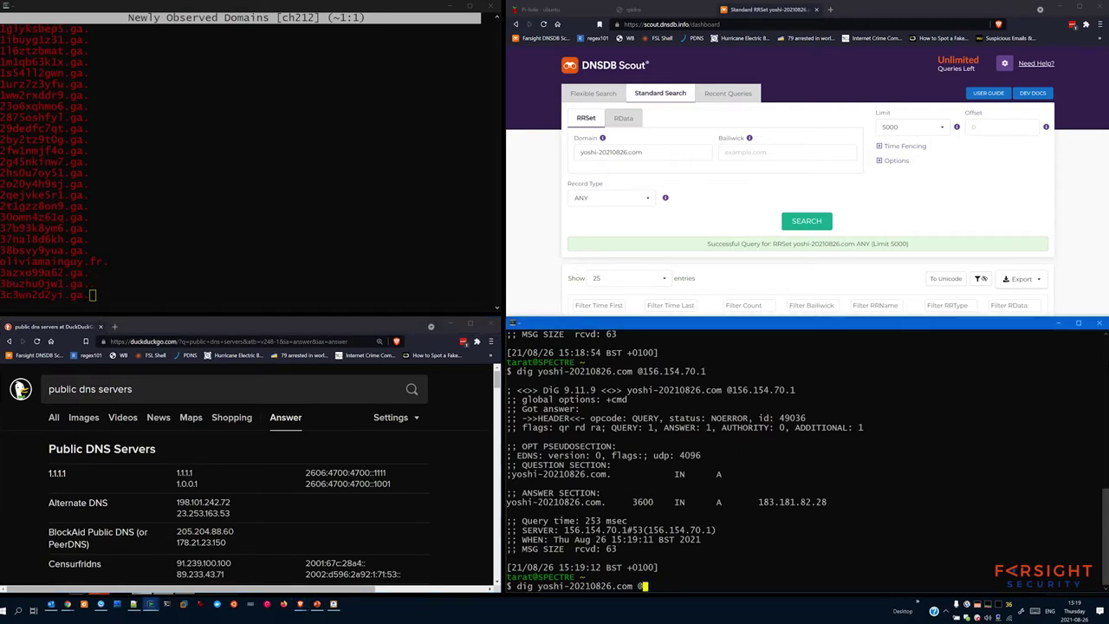
type("9.9.9.9")
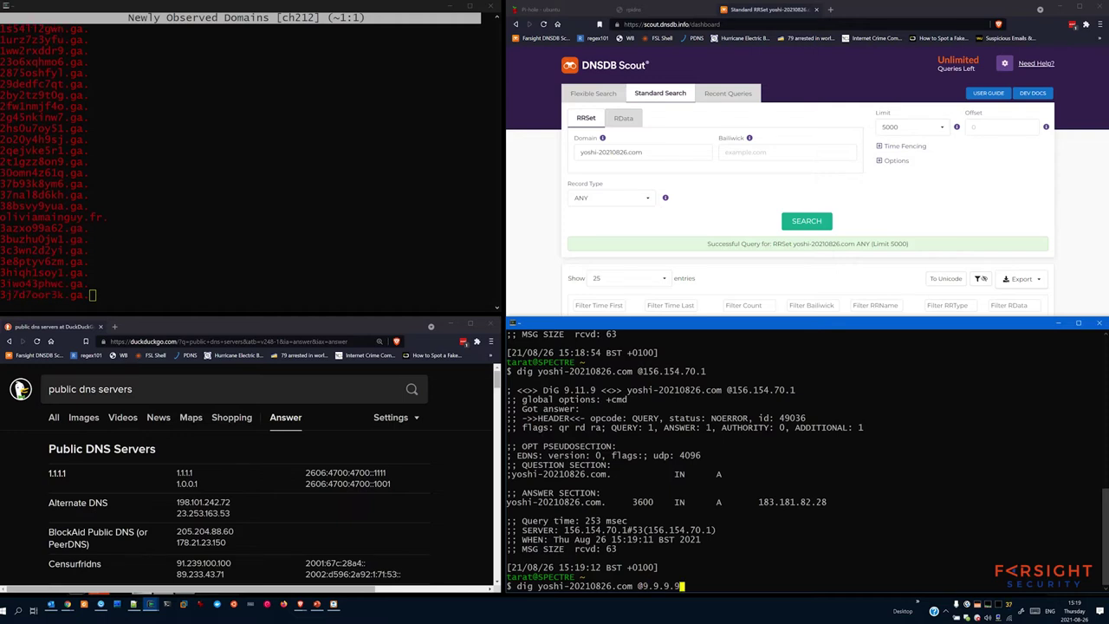
key("Return")
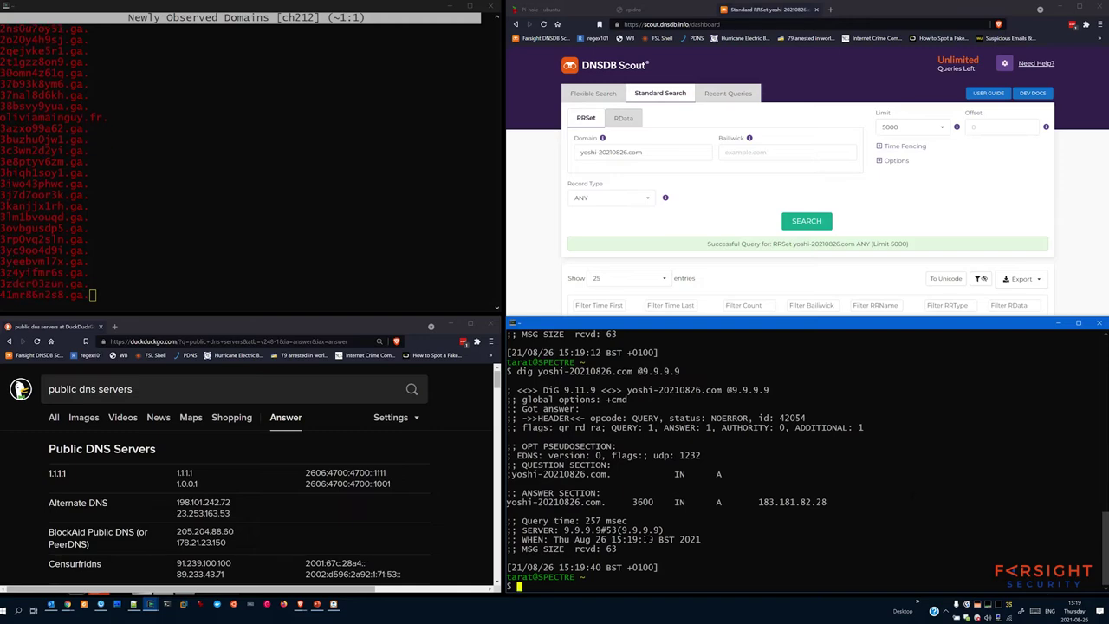
- Review the public DNS server list and the earlier dig outputs, highlighting the answer record of the 9.9.9.9 query
scroll(52, 515, "down", 5)
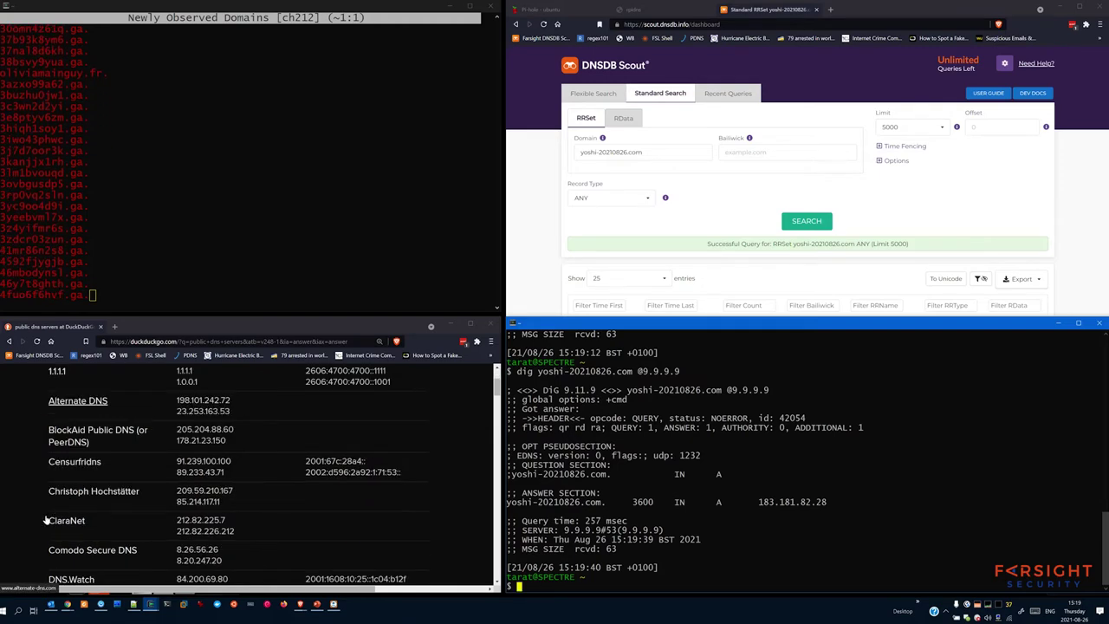
scroll(30, 519, "down", 2)
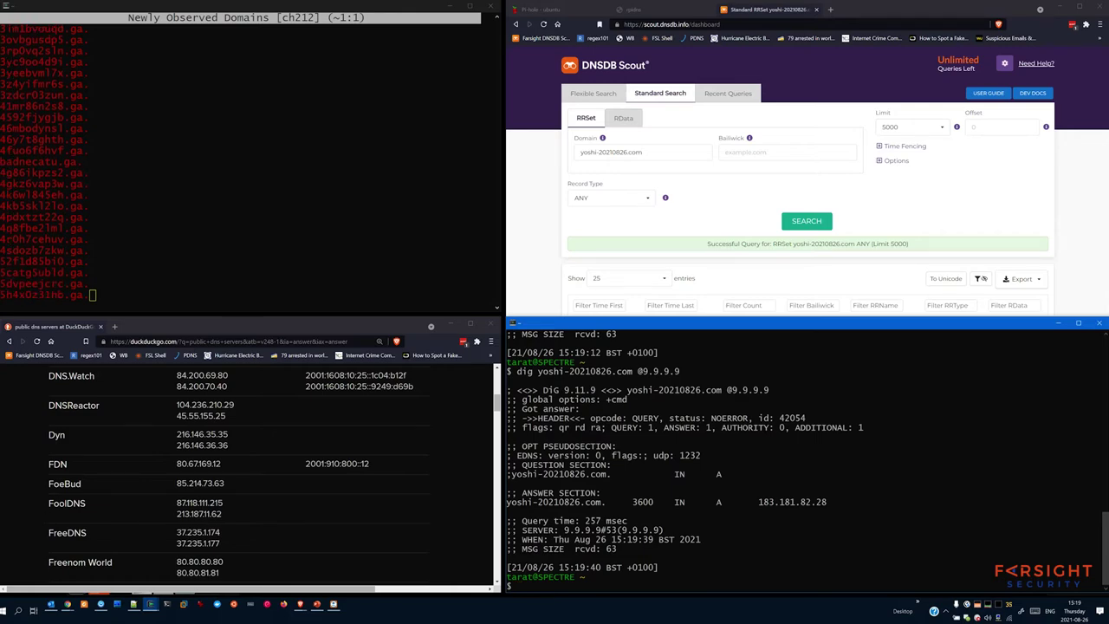
scroll(806, 455, "up", 5)
scroll(806, 455, "up", 7)
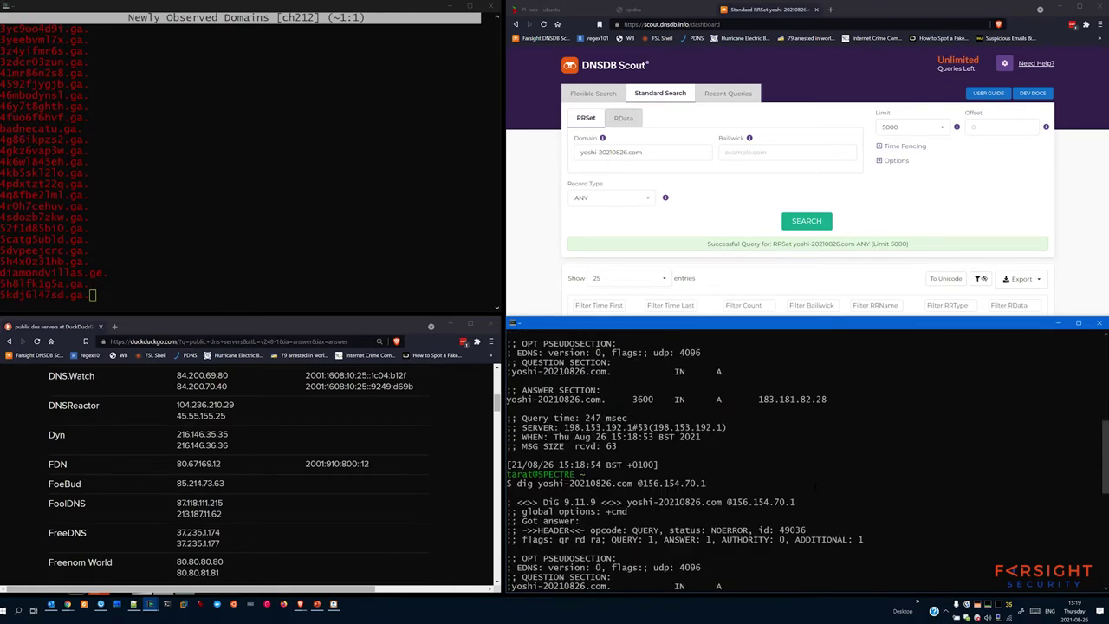
scroll(805, 455, "down", 9)
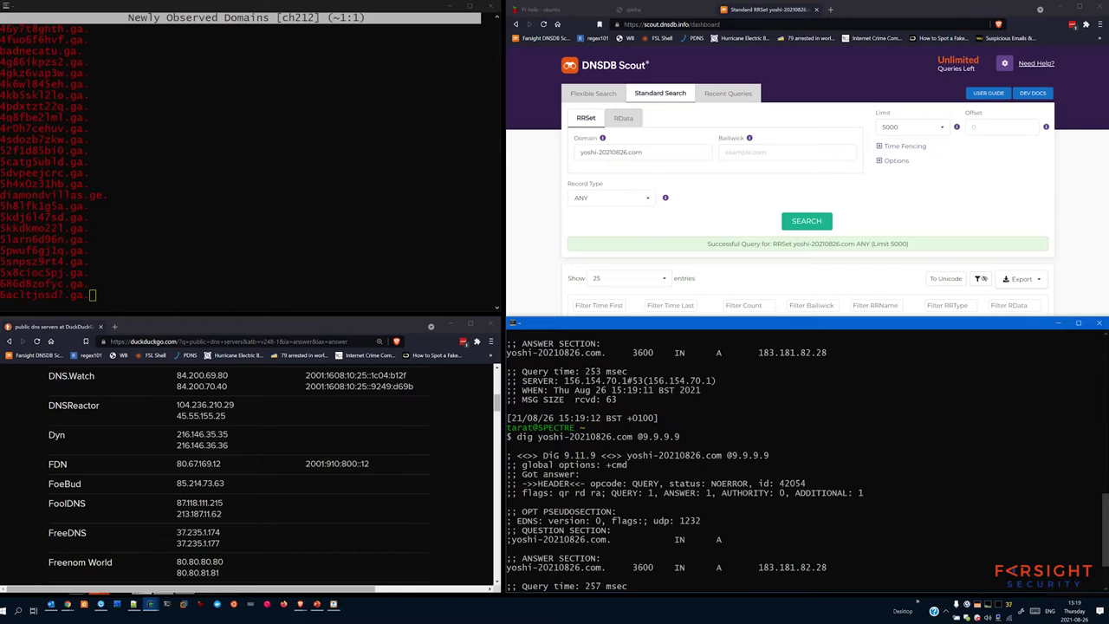
scroll(806, 455, "down", 2)
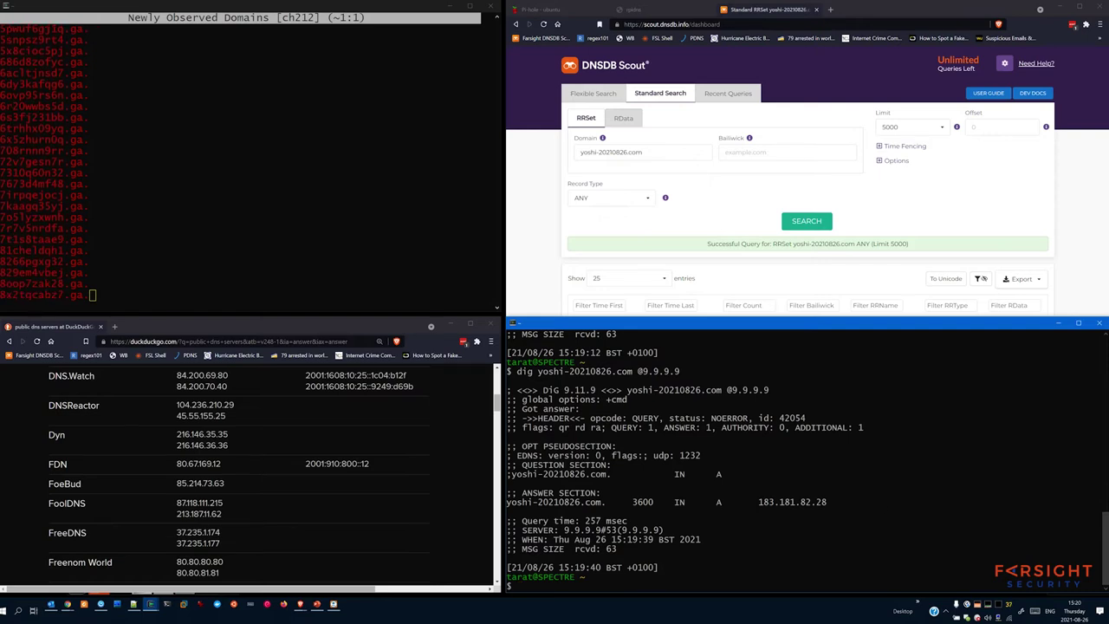
left_click_drag(1099, 503, 508, 503)
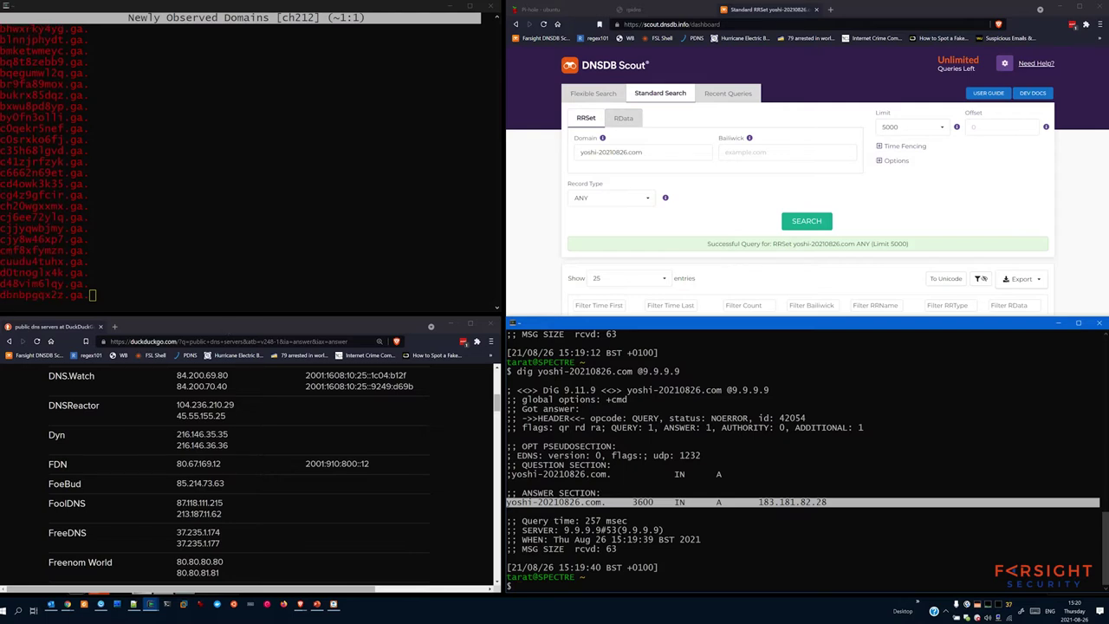
left_click_drag(5, 29, 481, 192)
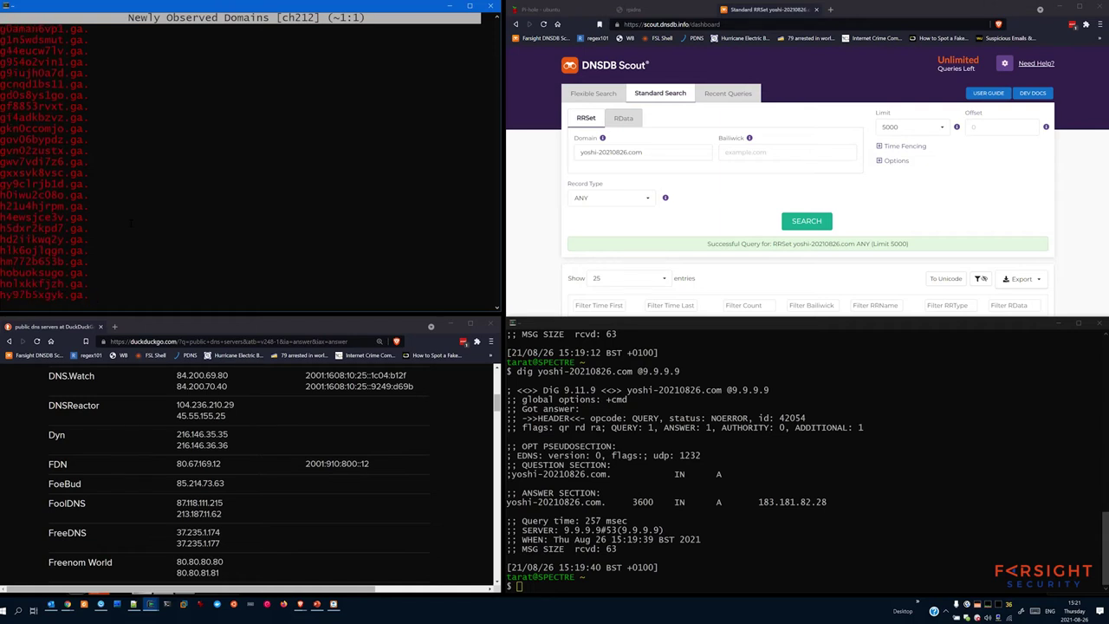
- Examine the RPZ feeds in RpiDNS, highlight its ioc2rpz.net credit, and view the Pi-hole dashboard
left_click(678, 11)
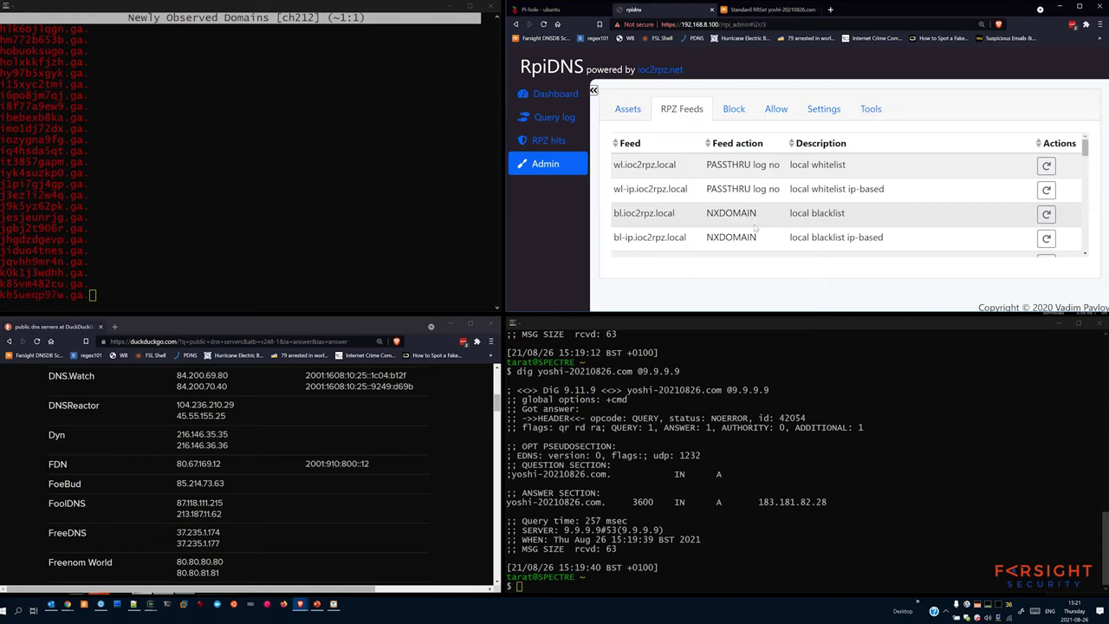
scroll(780, 227, "down", 3)
scroll(944, 252, "up", 3)
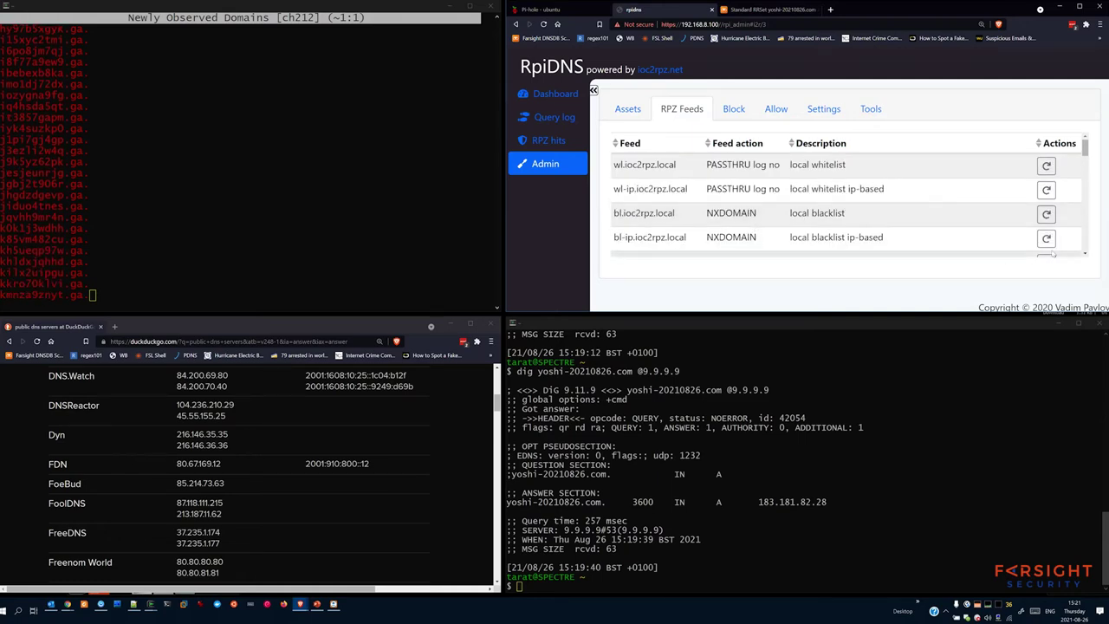
key("ctrl+minus")
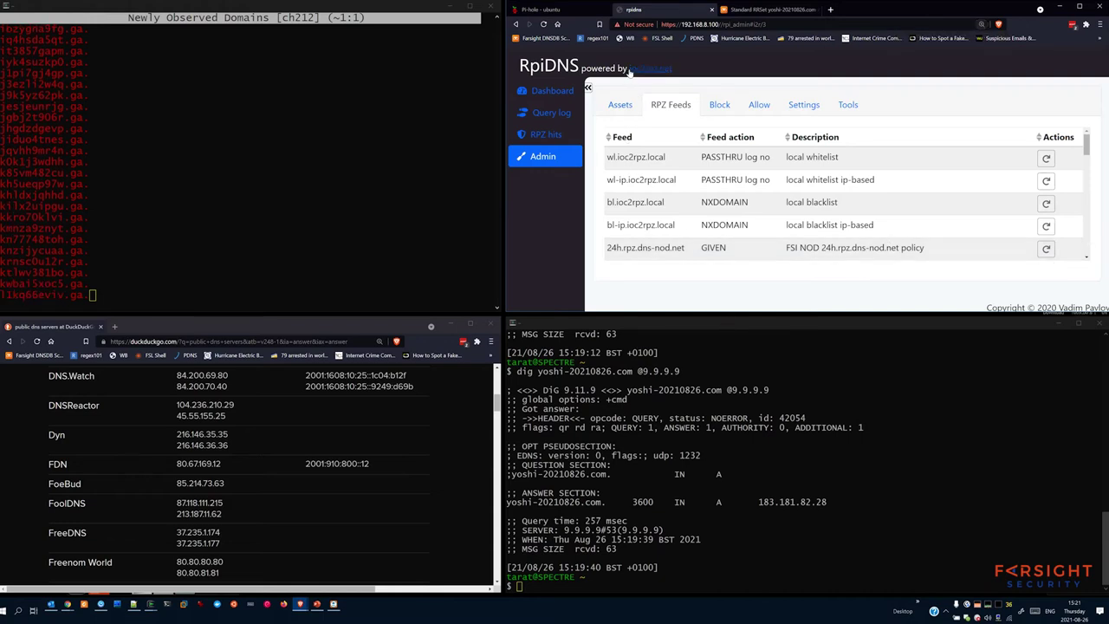
left_click_drag(673, 69, 629, 71)
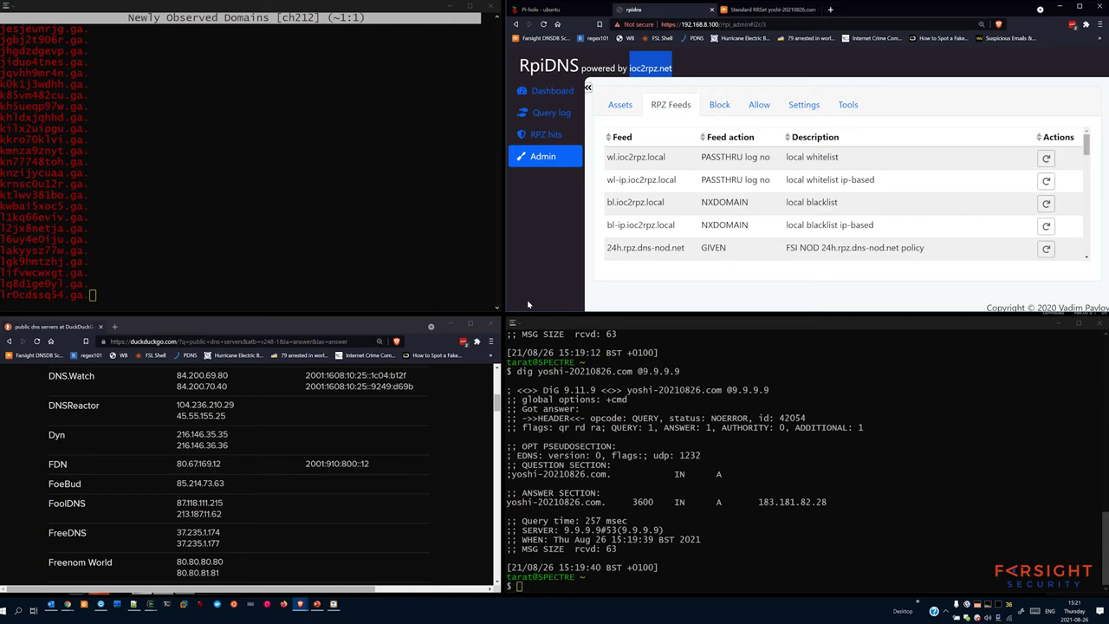
left_click(543, 9)
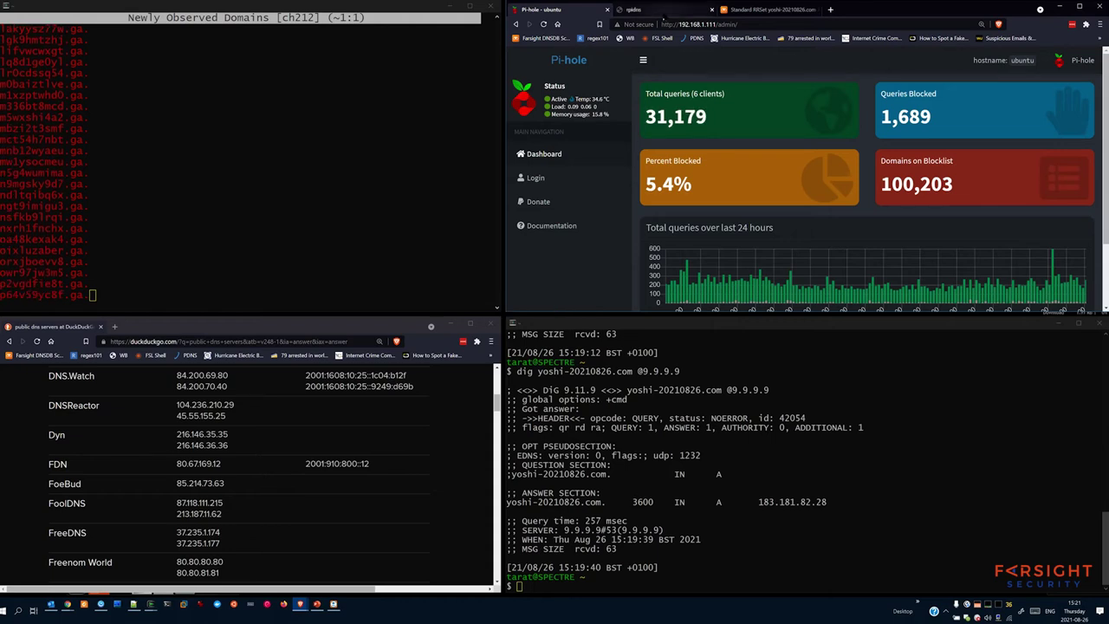
- Return to the RpiDNS RPZ feeds and highlight the feed action and name of 24h.rpz.dns-nod.net
left_click(666, 13)
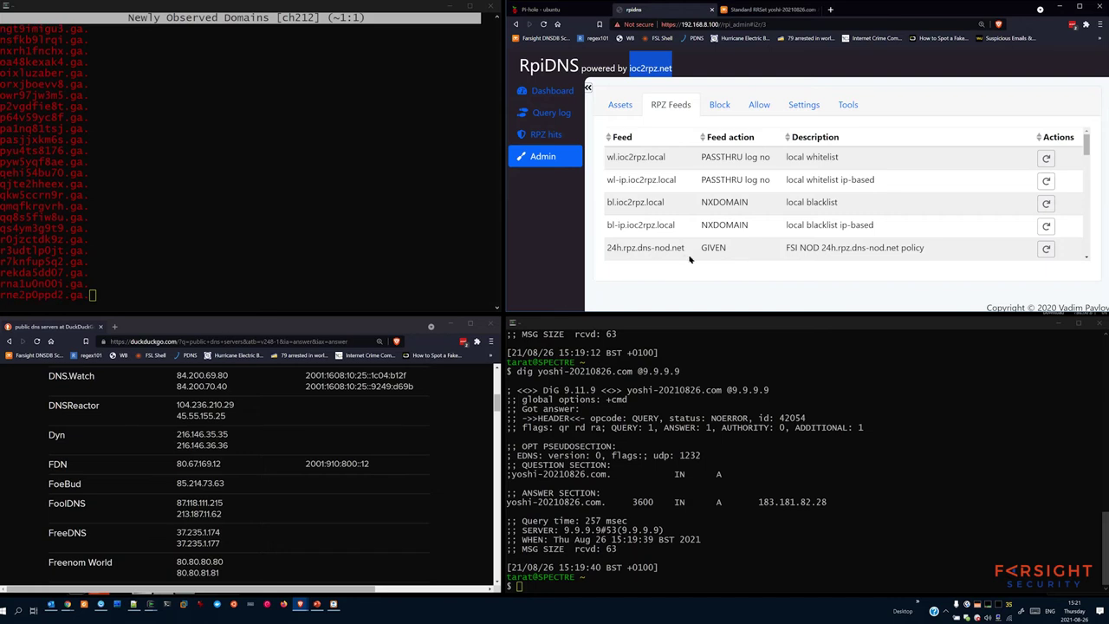
left_click_drag(700, 248, 733, 246)
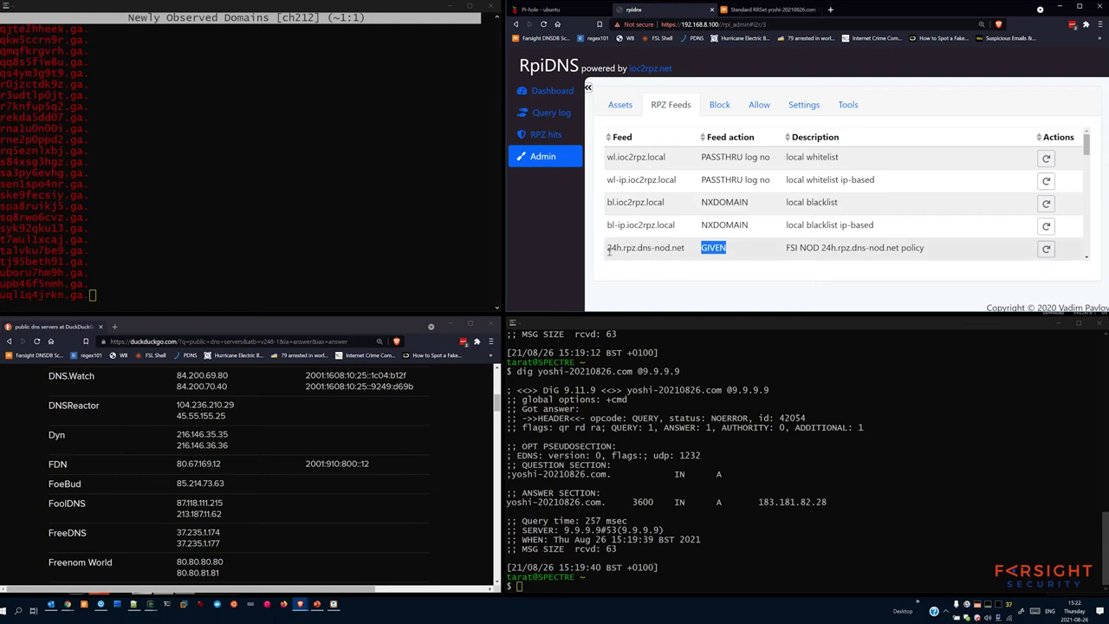
left_click_drag(608, 249, 685, 261)
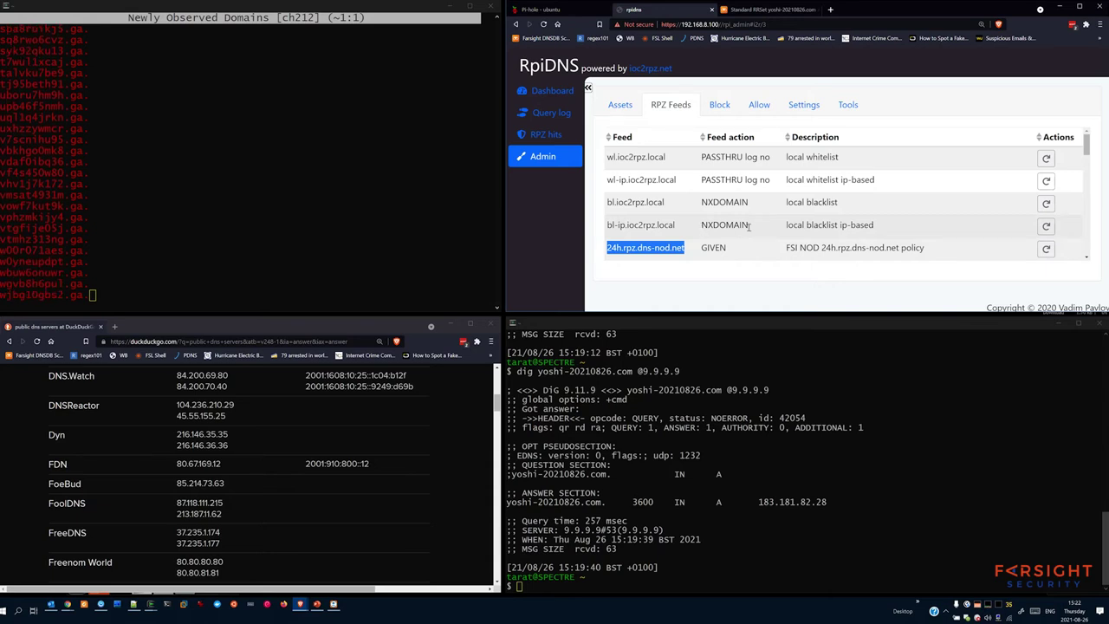
left_click(670, 289)
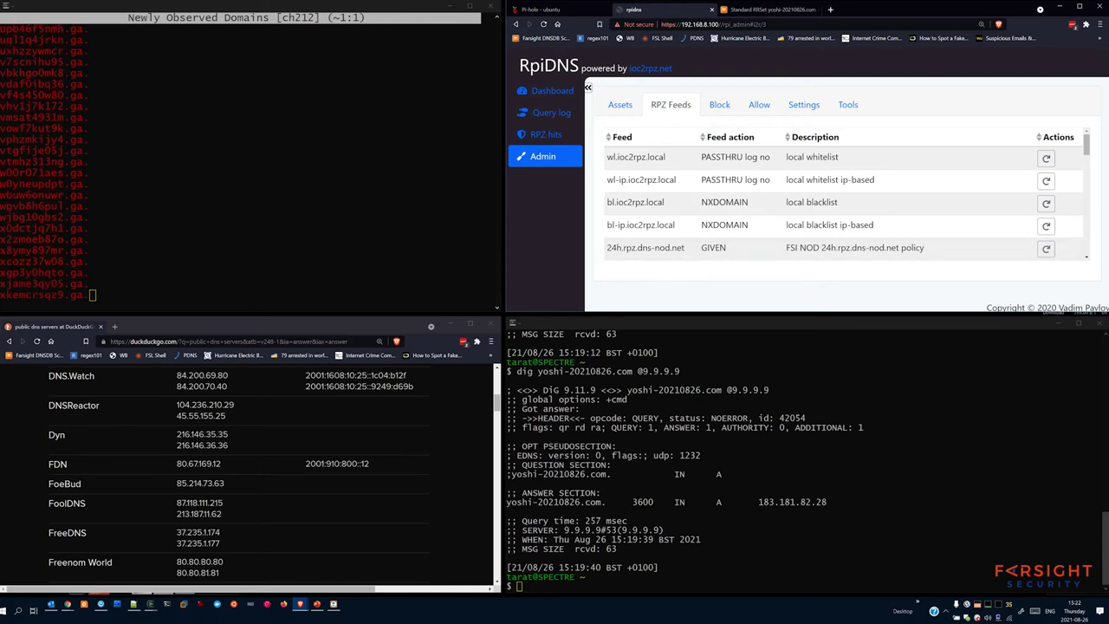
- Query yoshi-20210826.com with dig against the RpiDNS resolver at 192.168.8.100, copying the domain from the previous output
left_click(627, 390)
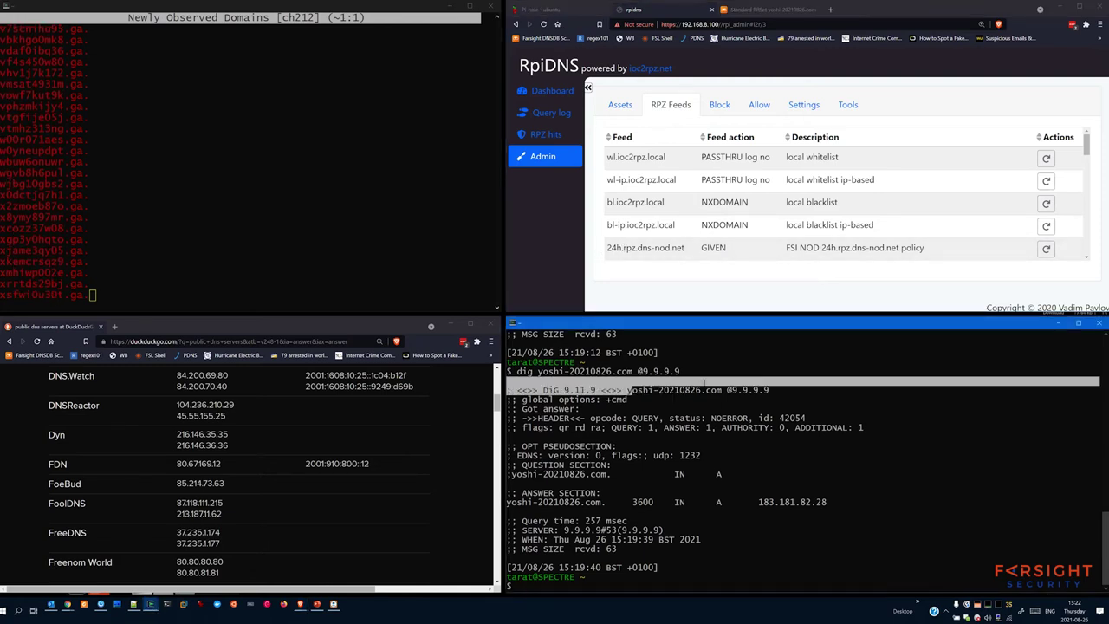
left_click_drag(627, 390, 726, 391)
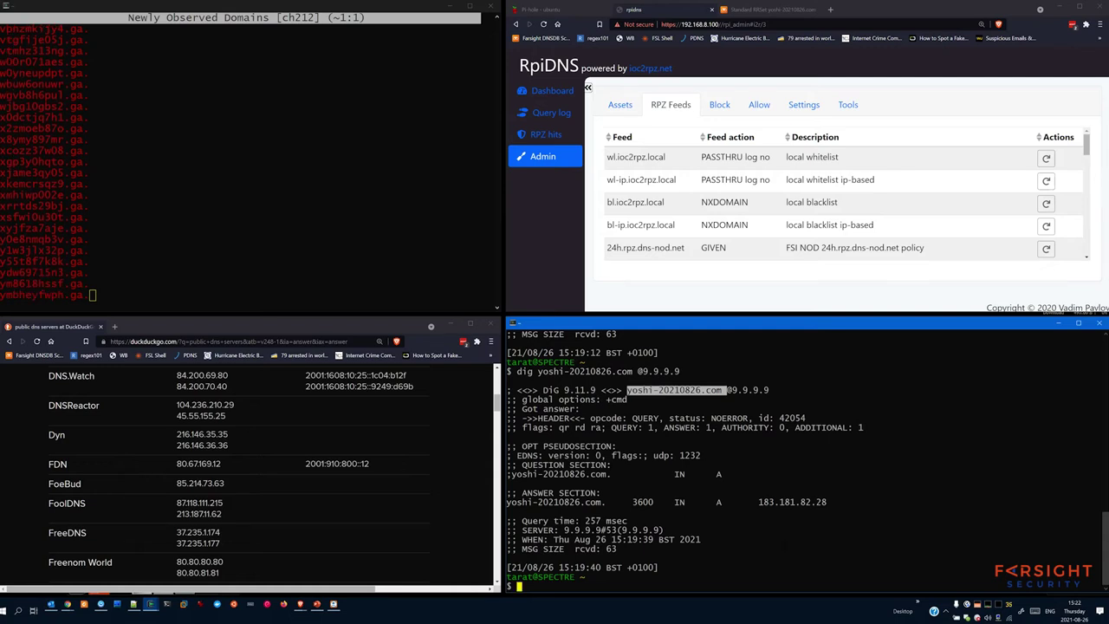
type("dig")
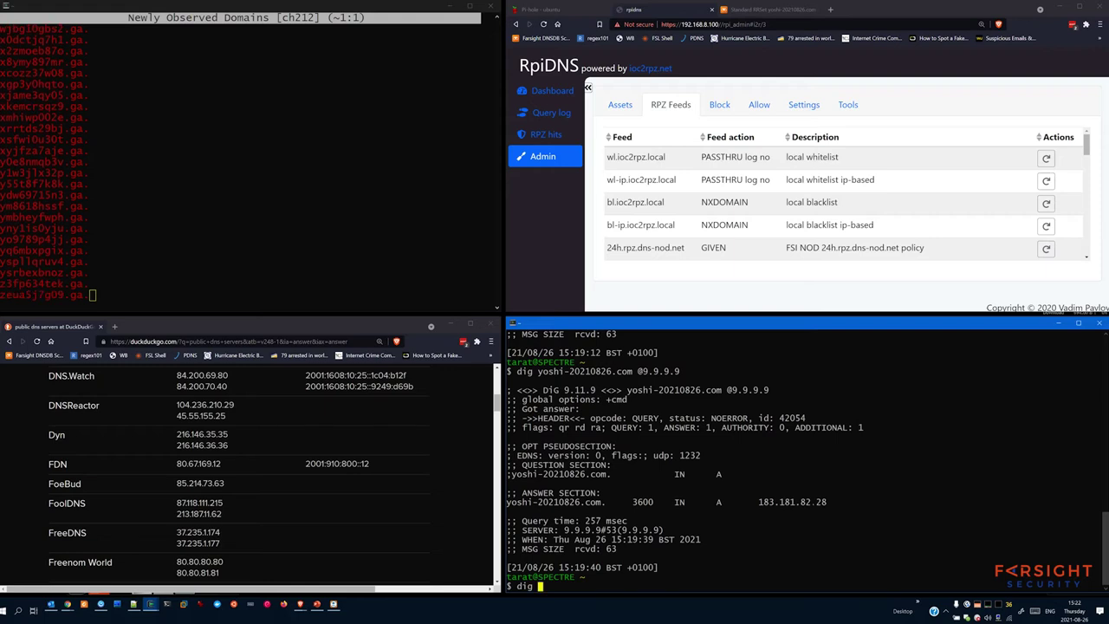
type(" yoshi-20210826.com @")
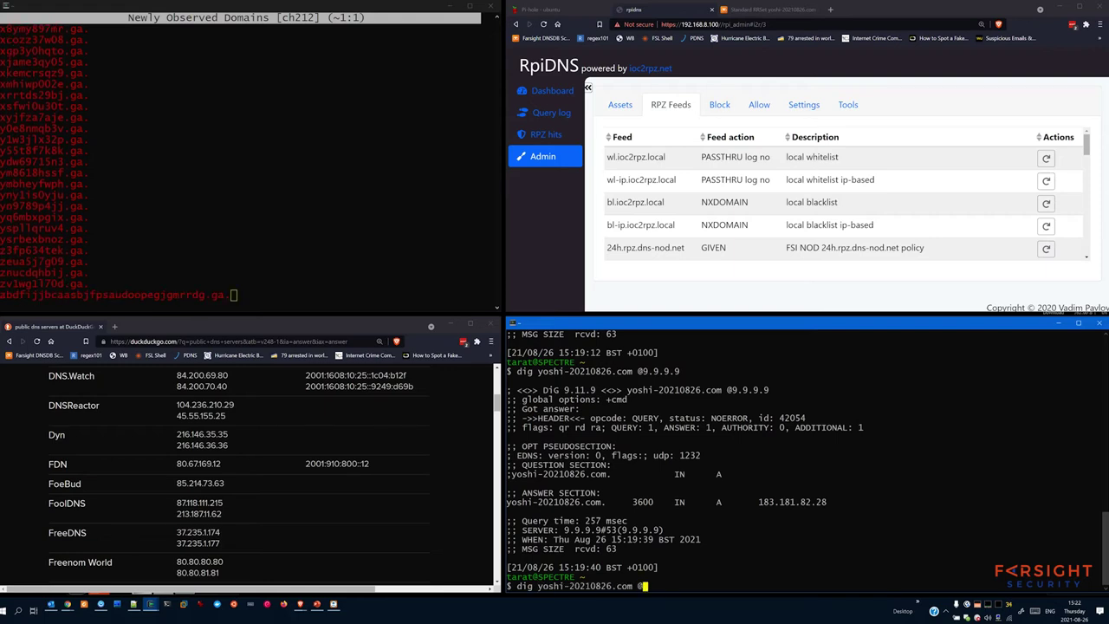
type("19")
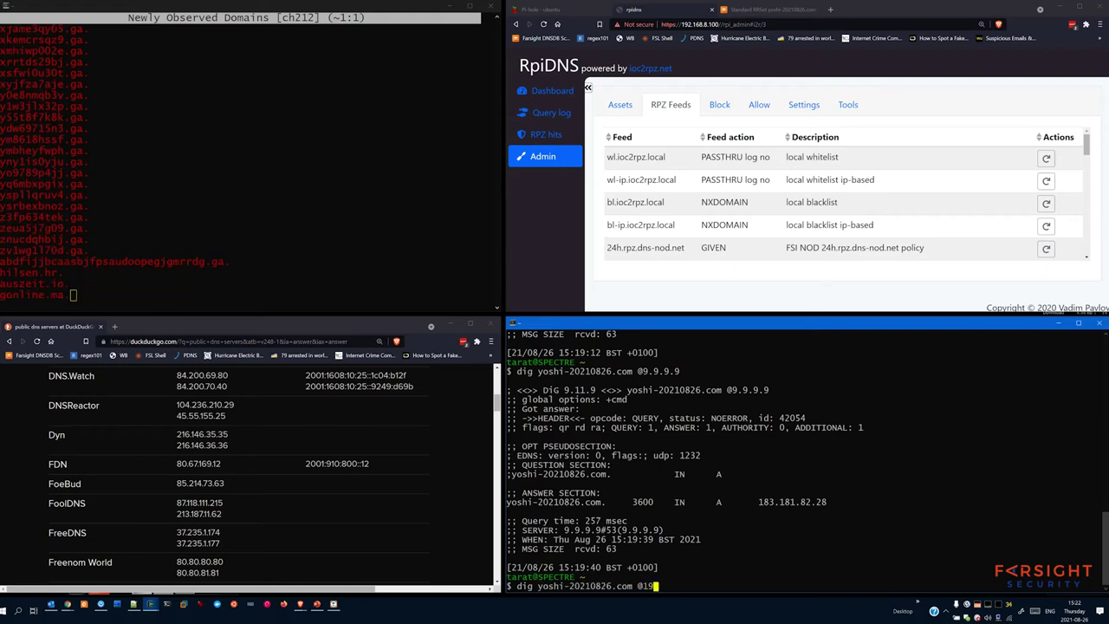
type("2.168.8.100")
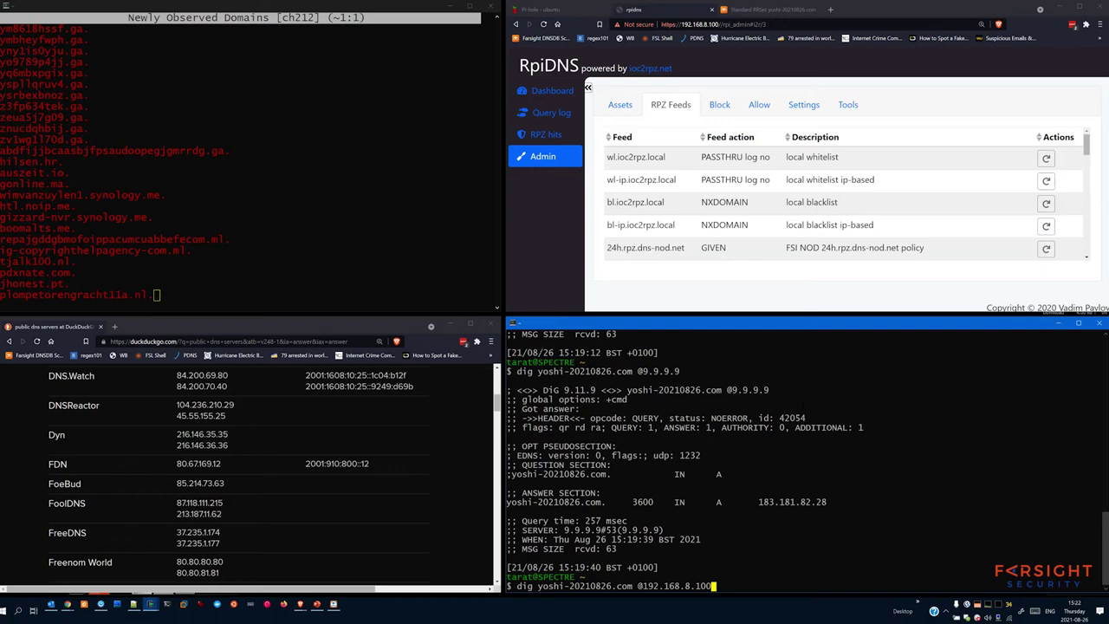
key("Return")
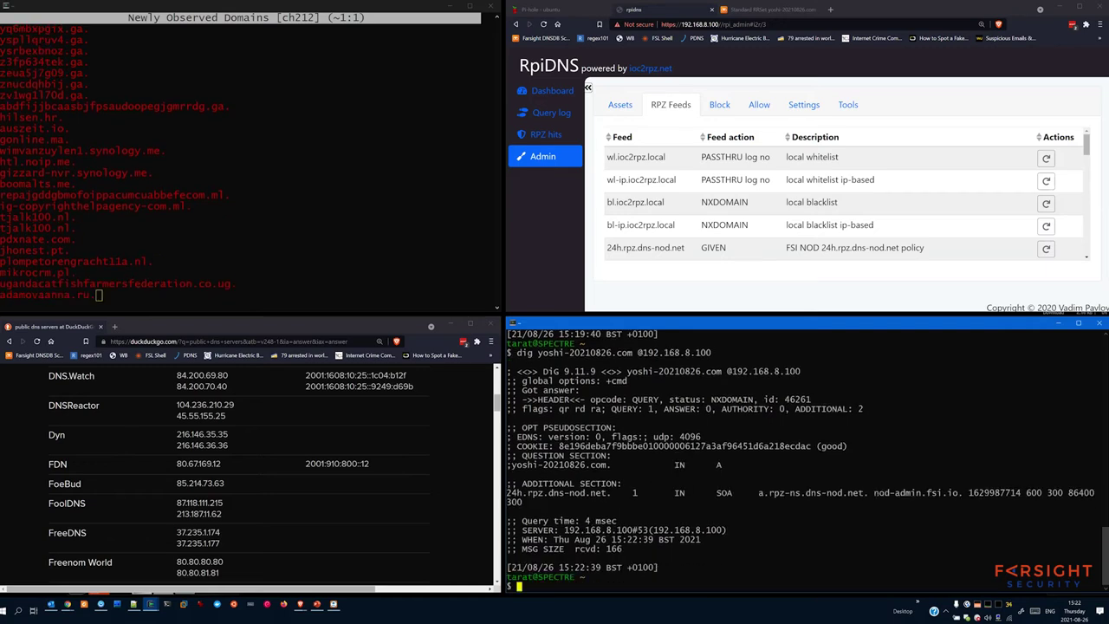
- Highlight the response status and question record in the dig output, and the 24h.rpz.dns-nod.net row among the RPZ feeds
double_click(731, 399)
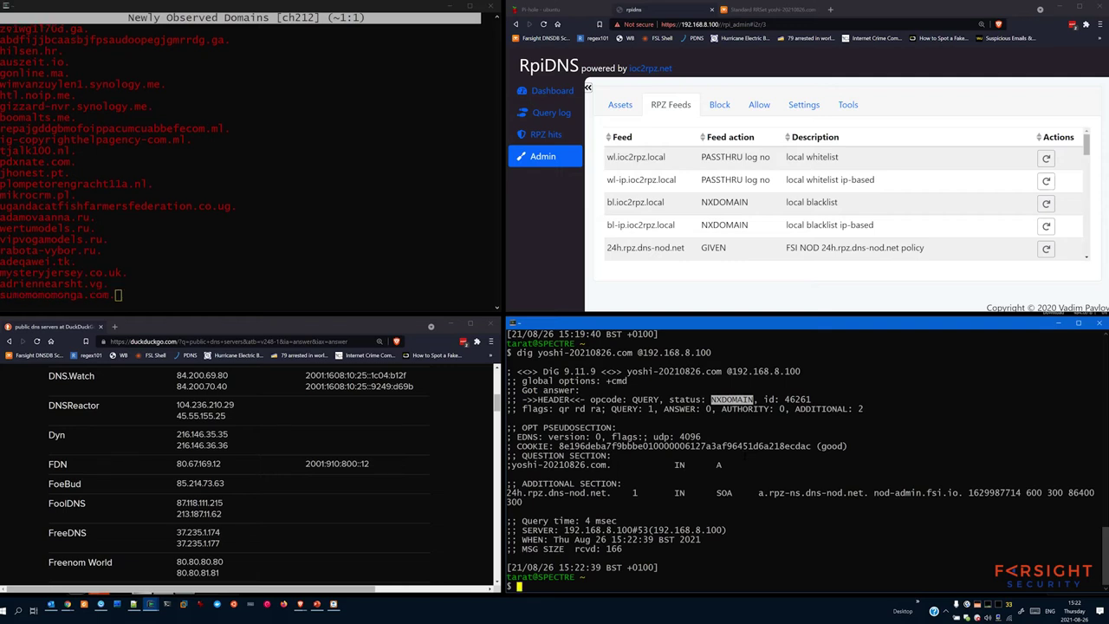
left_click_drag(507, 465, 745, 466)
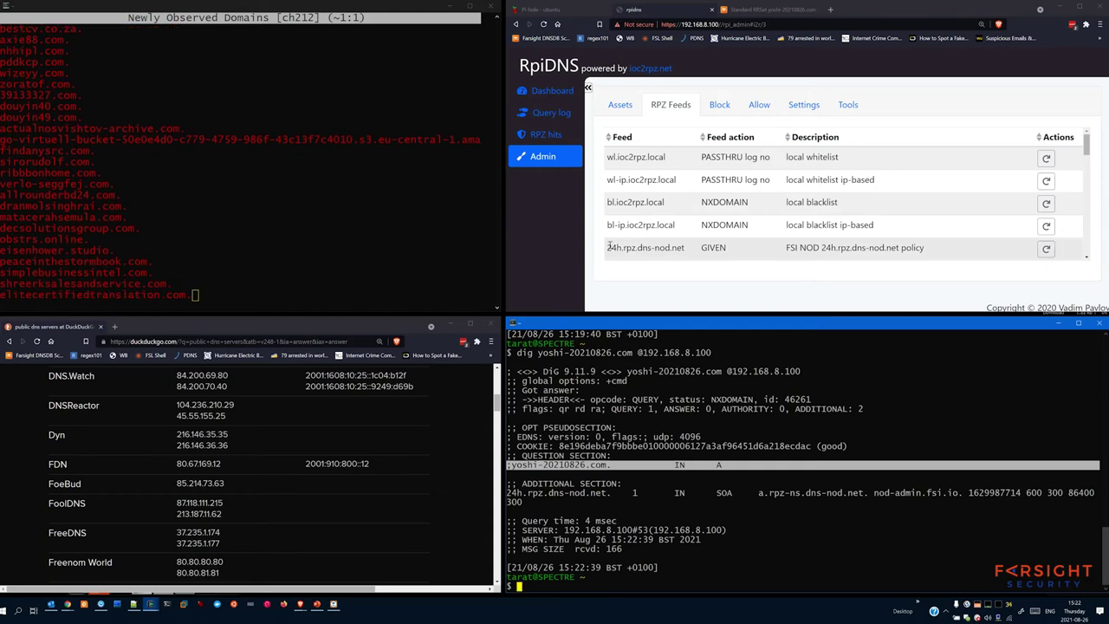
left_click_drag(609, 247, 929, 249)
- Check the Pi-hole address and query yoshi-20210826.com with dig against the Pi-hole resolver at 192.168.1.111
key("alt+Tab")
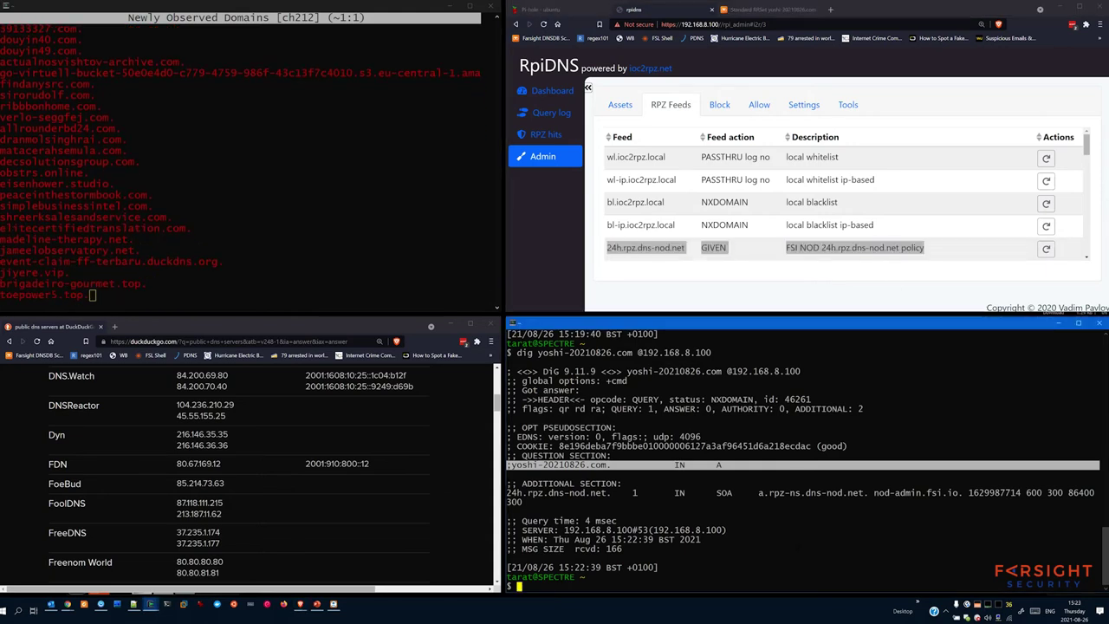
key("Up")
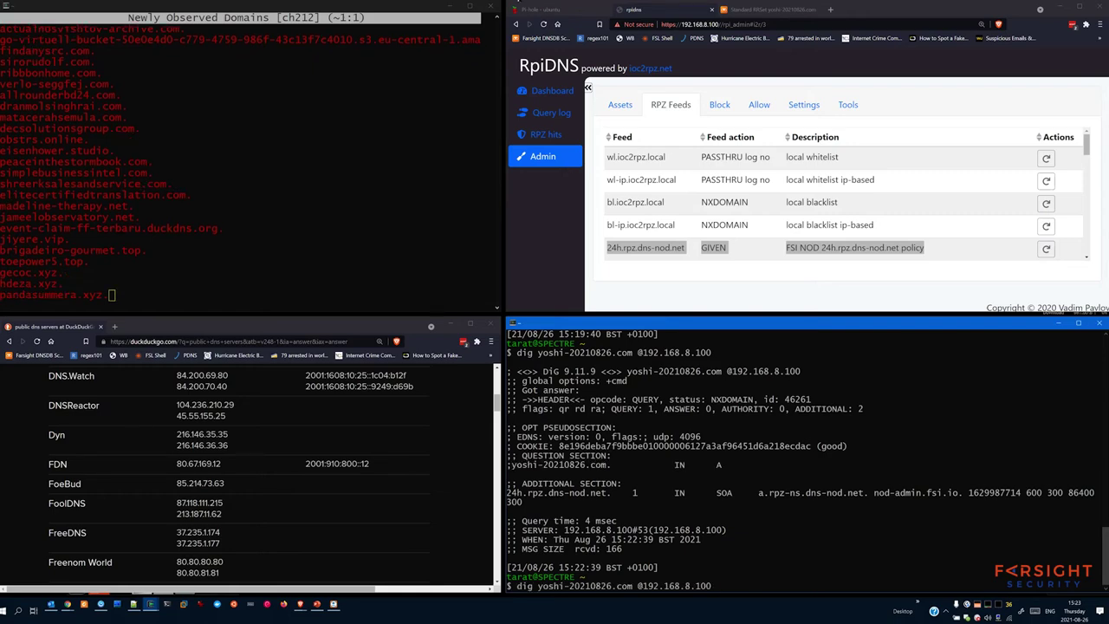
left_click(551, 10)
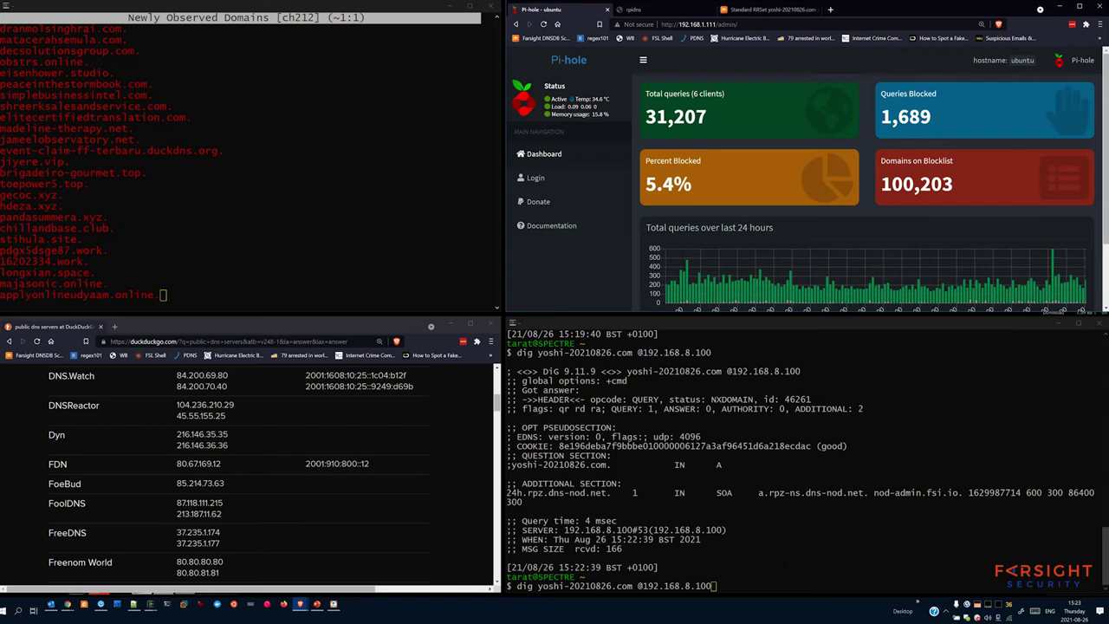
key("alt+Tab")
key("BackSpace")
key("BackSpace")
key("BackSpace")
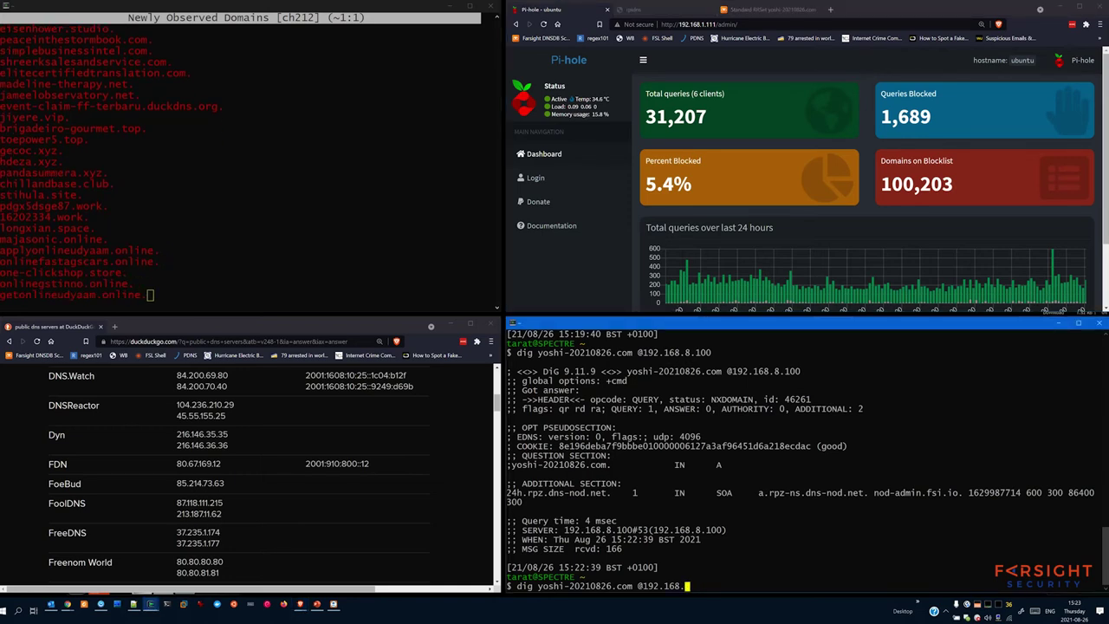
type("1.111")
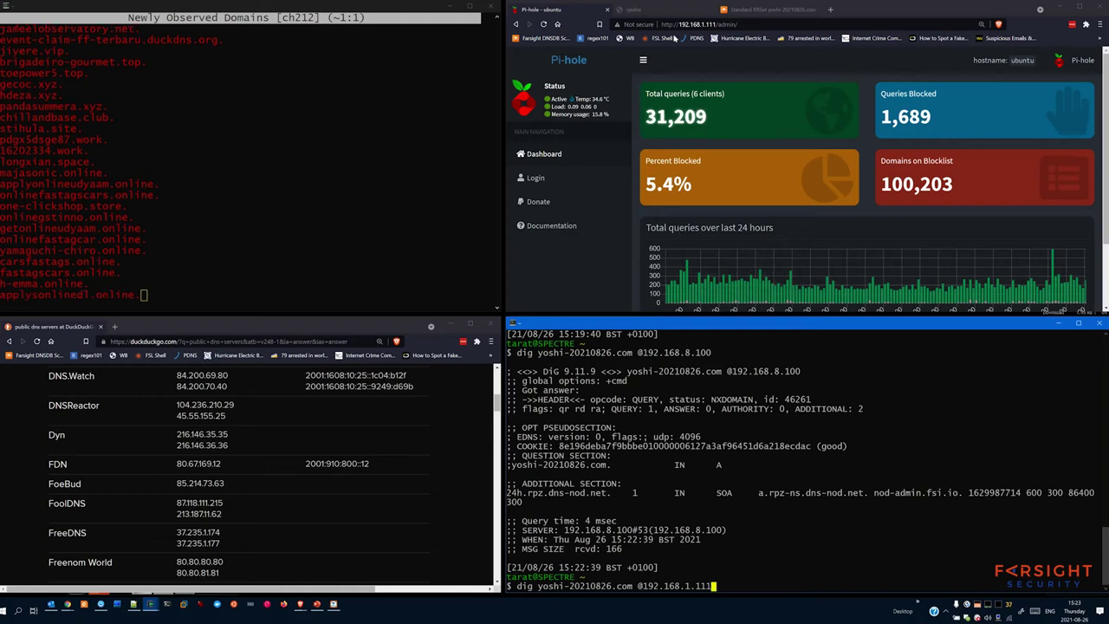
key("Return")
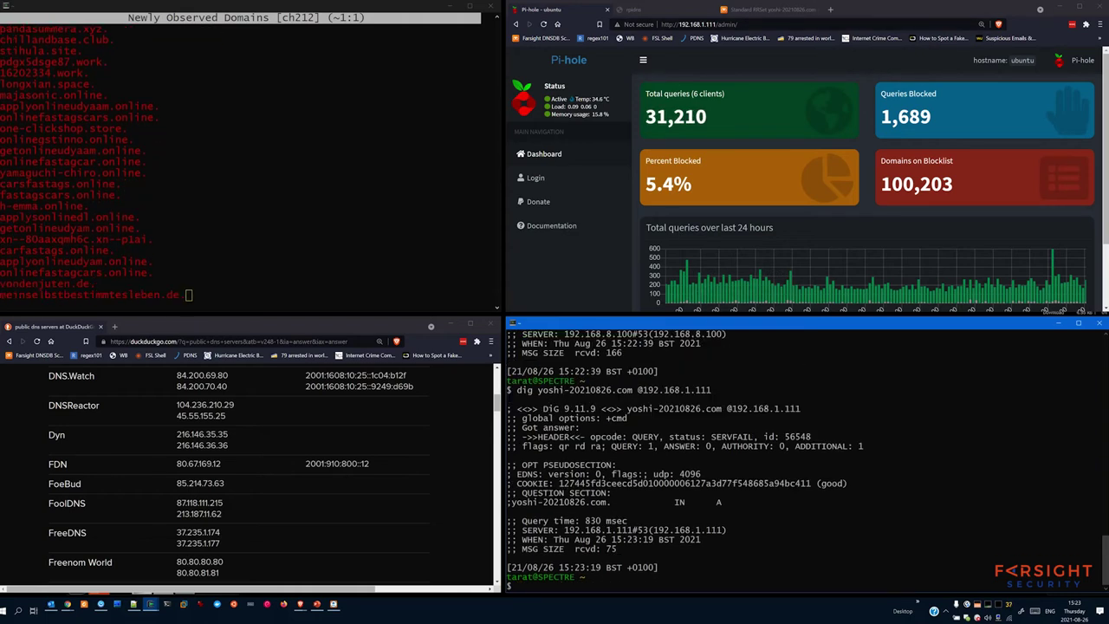
- Repeat the dig query against the Pi-hole resolver, highlighting its response status, and bring the RpiDNS RPZ feeds back up
key("Up")
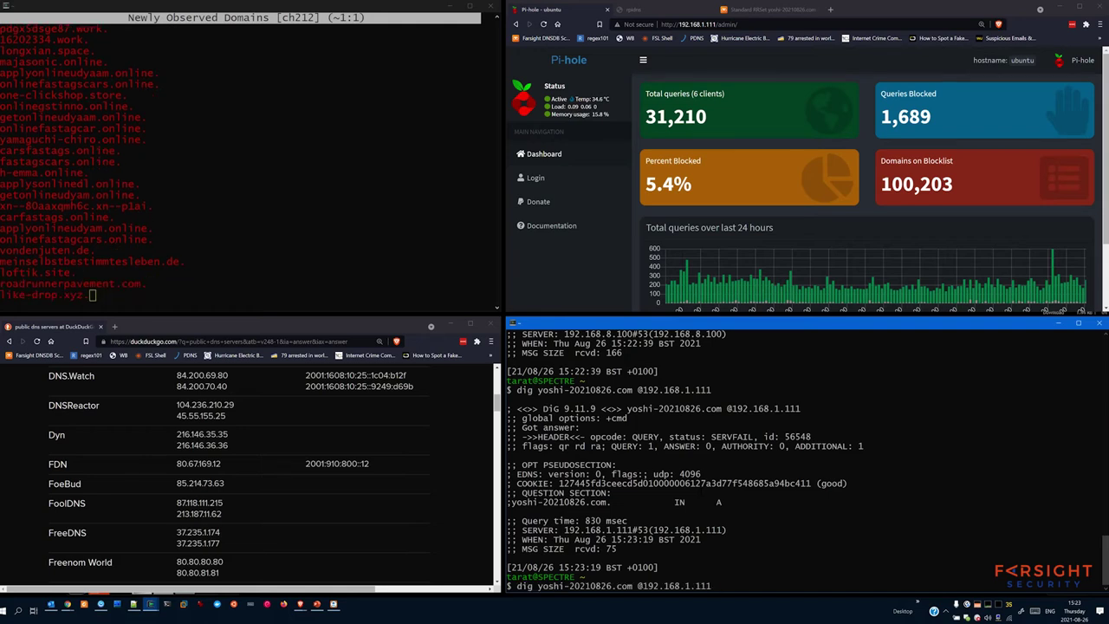
key("Return")
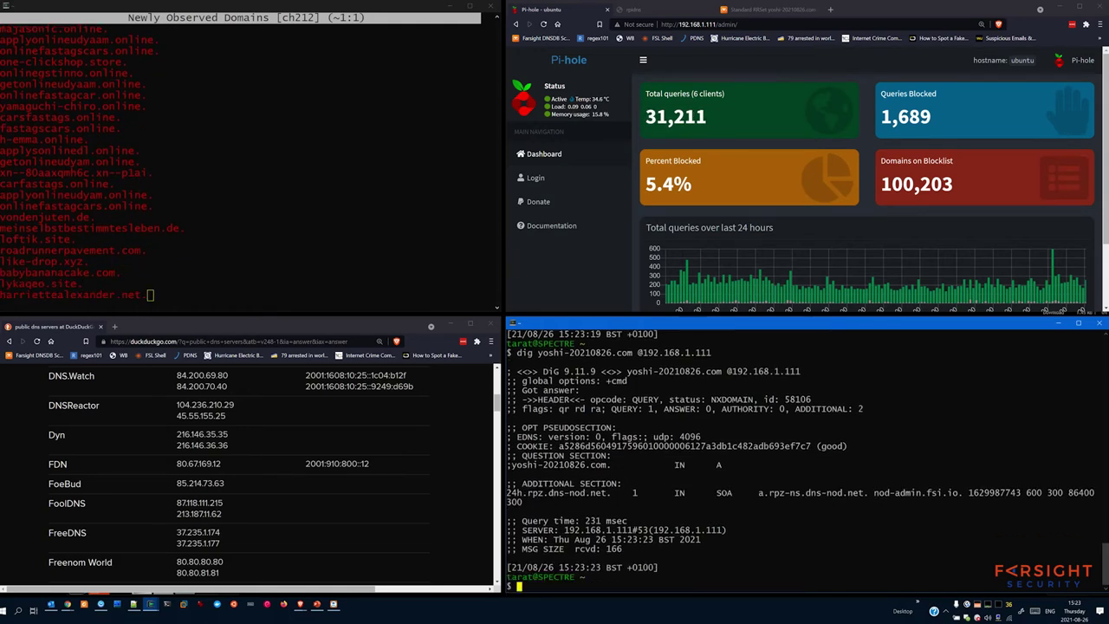
left_click_drag(706, 400, 754, 399)
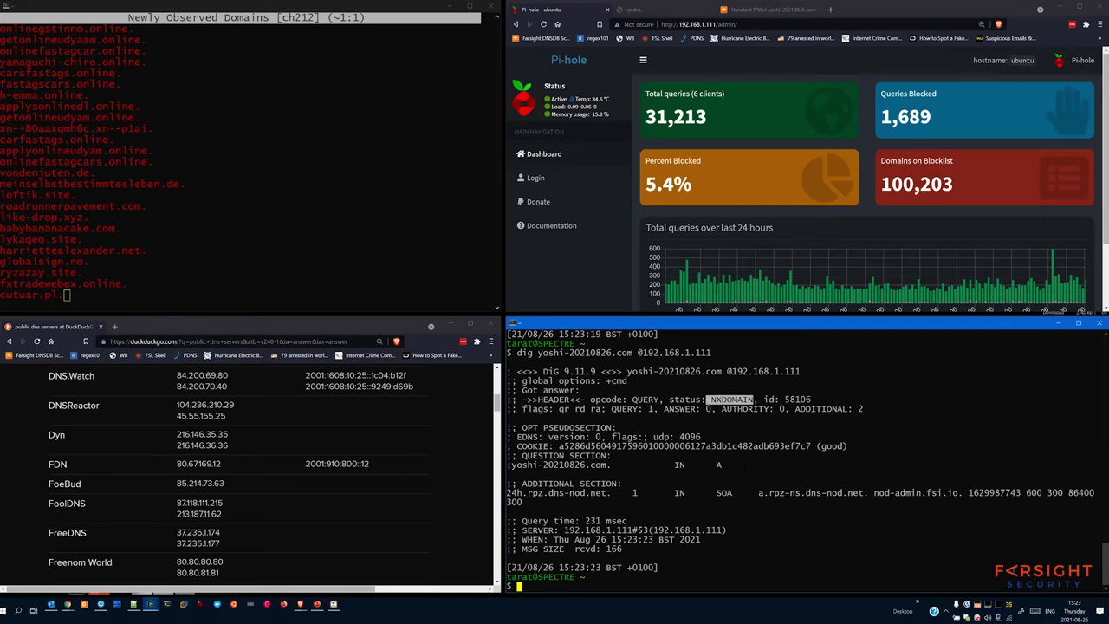
left_click(638, 10)
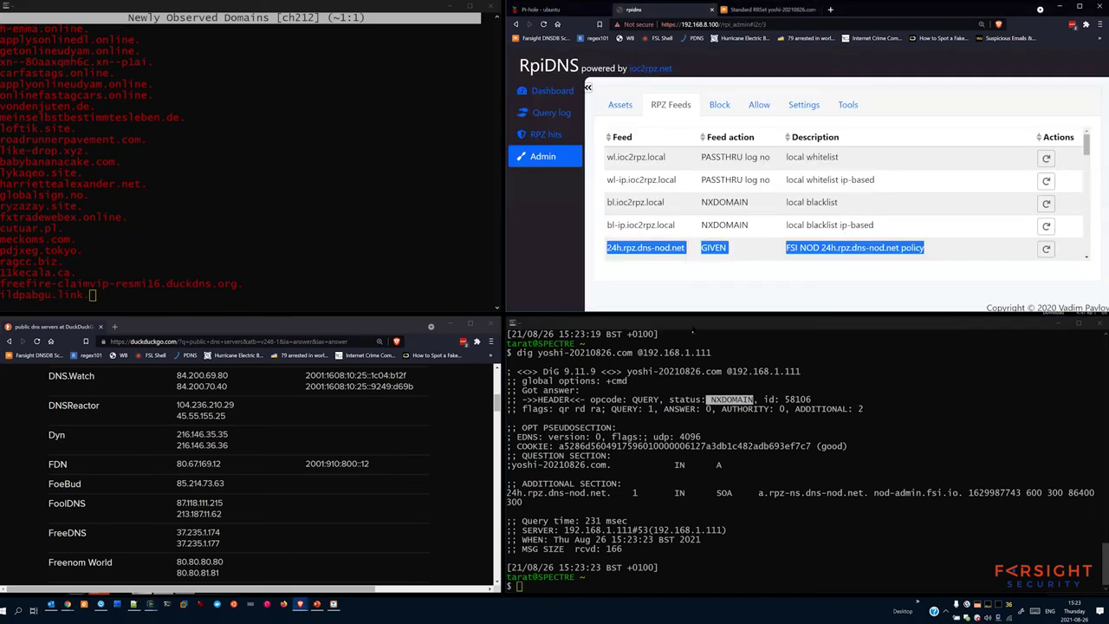
left_click(692, 331)
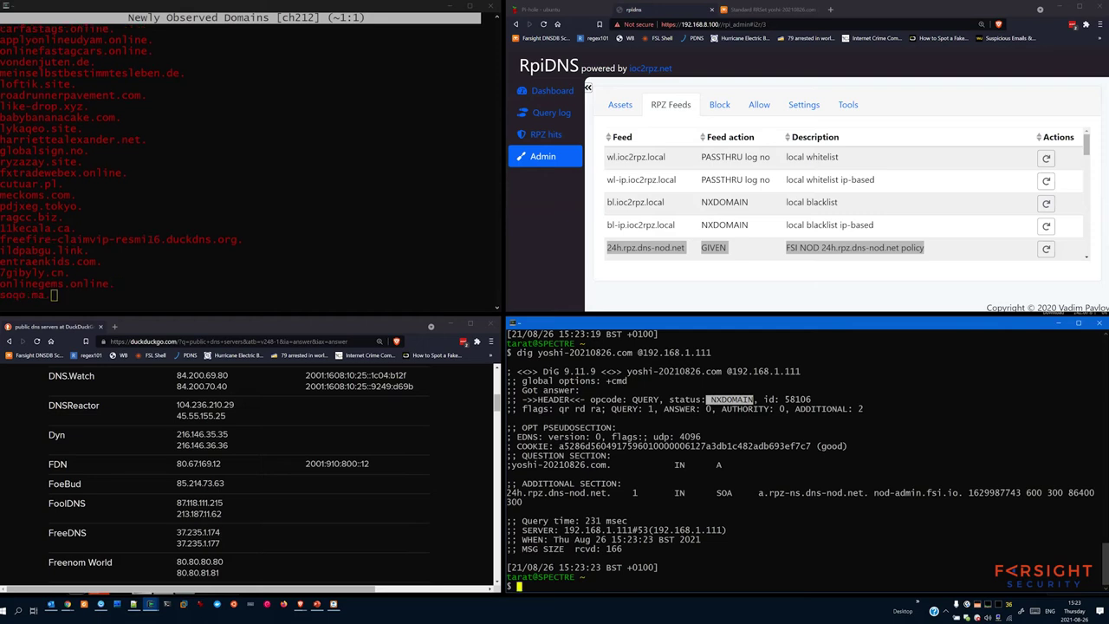
- Query 7gibyly.cn from the Newly Observed Domains stream with dig on the default resolver, and highlight the response status and domain
double_click(32, 262)
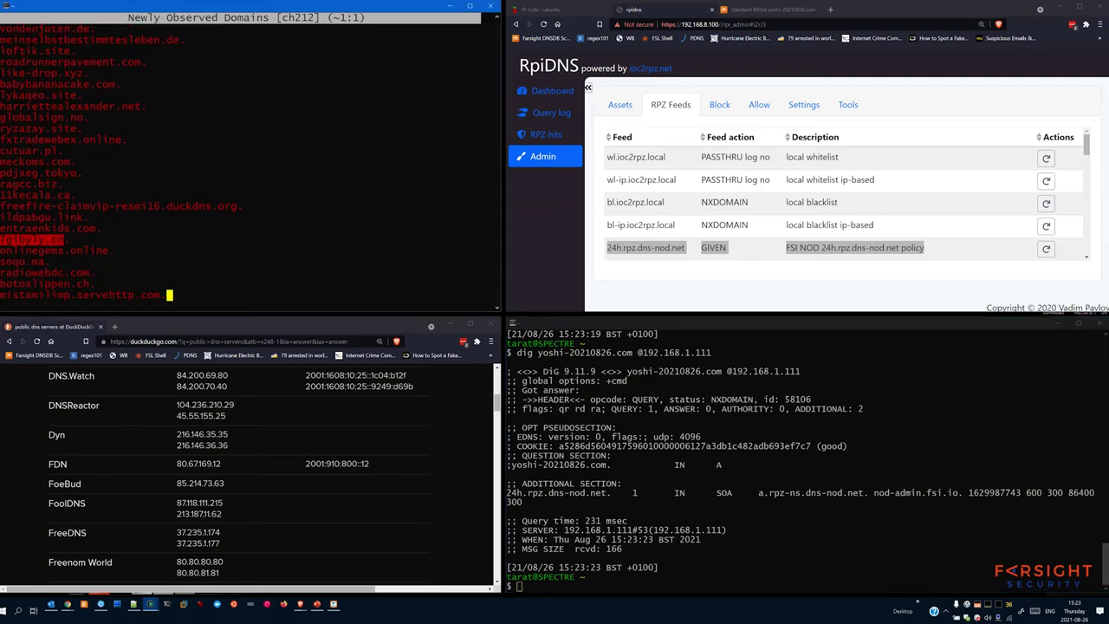
key("alt+Tab")
type("di")
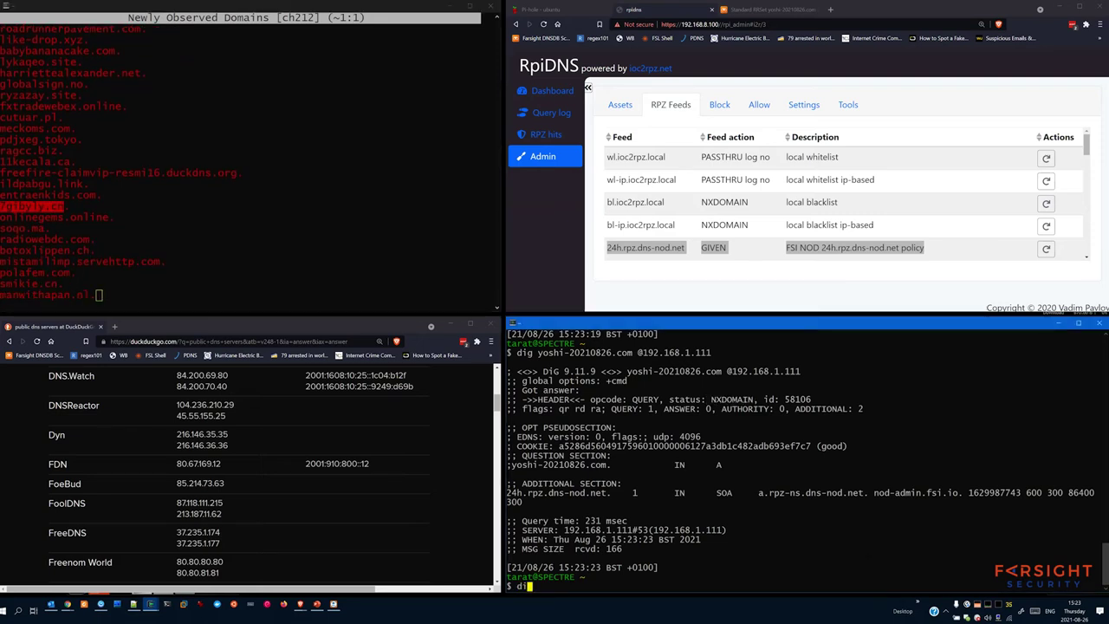
type("g")
type("7gibyly.cn")
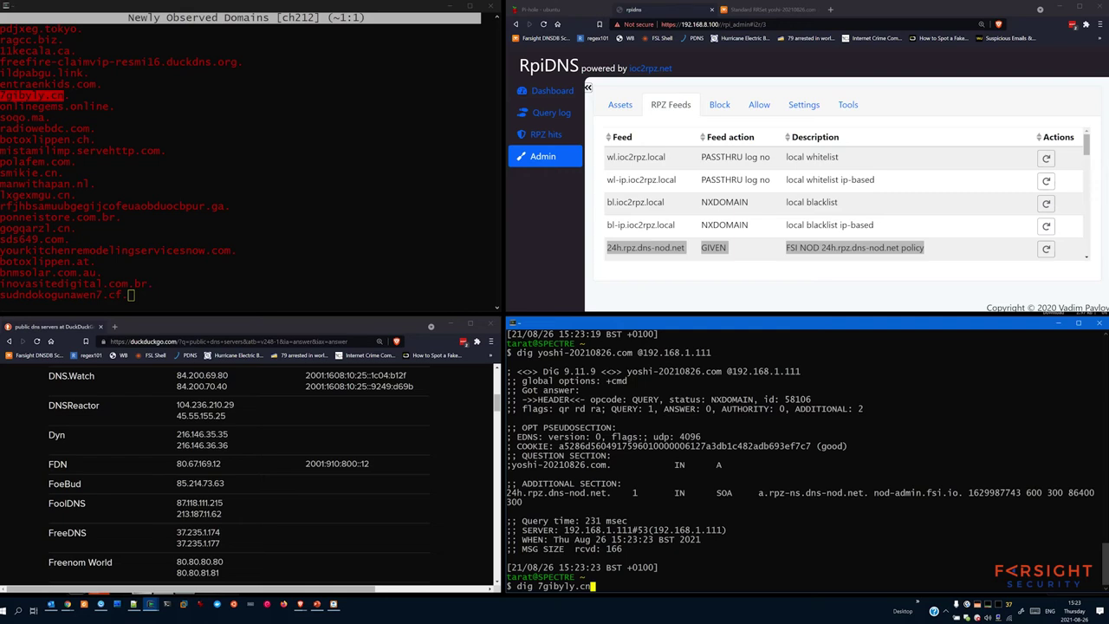
key("Return")
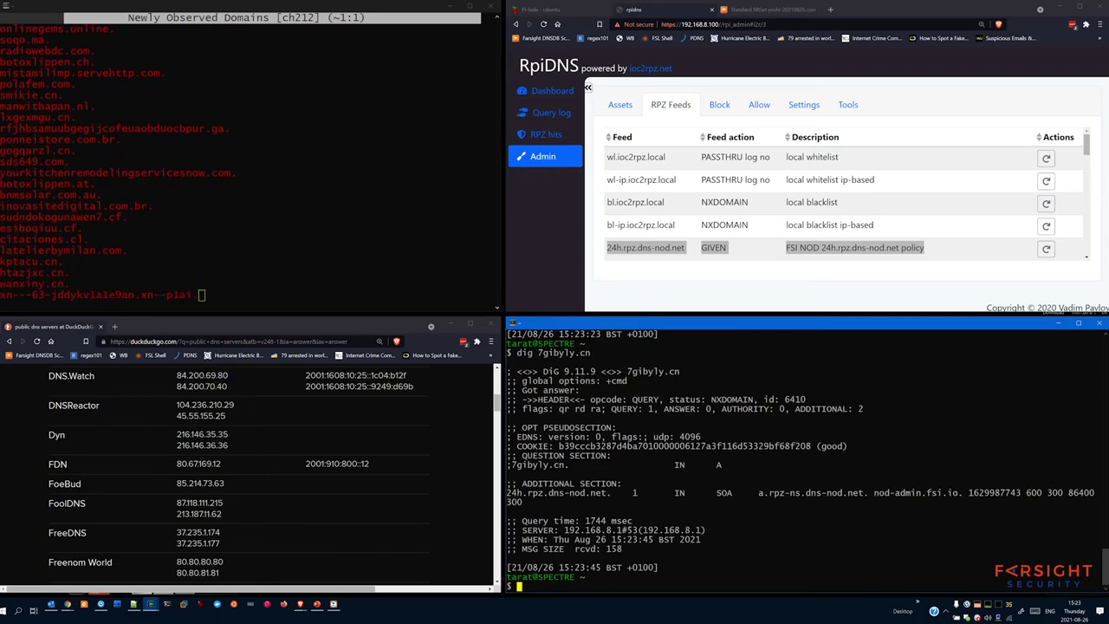
left_click_drag(711, 399, 753, 399)
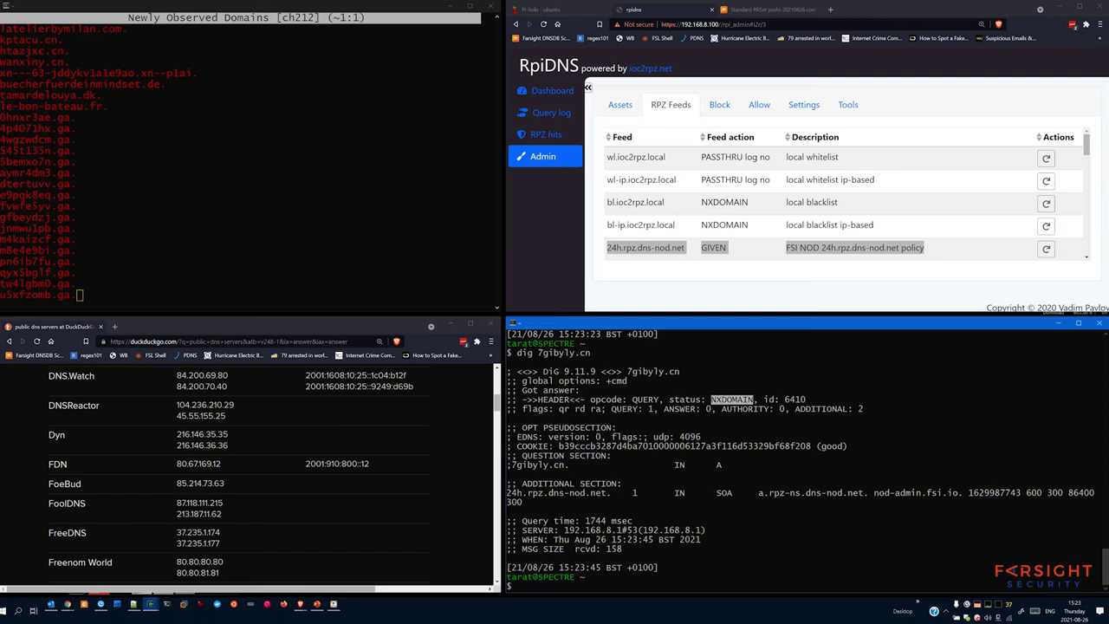
left_click_drag(622, 371, 681, 371)
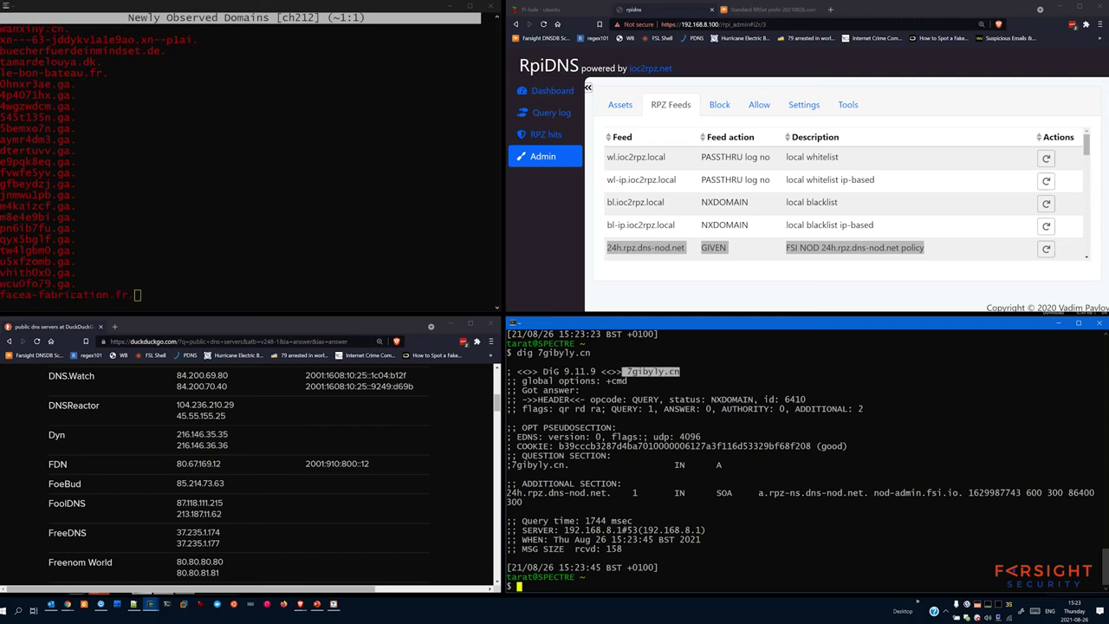
- Query qyx5bglf.ga from the Newly Observed Domains stream with dig on the default resolver, and highlight the response status
left_click(34, 227)
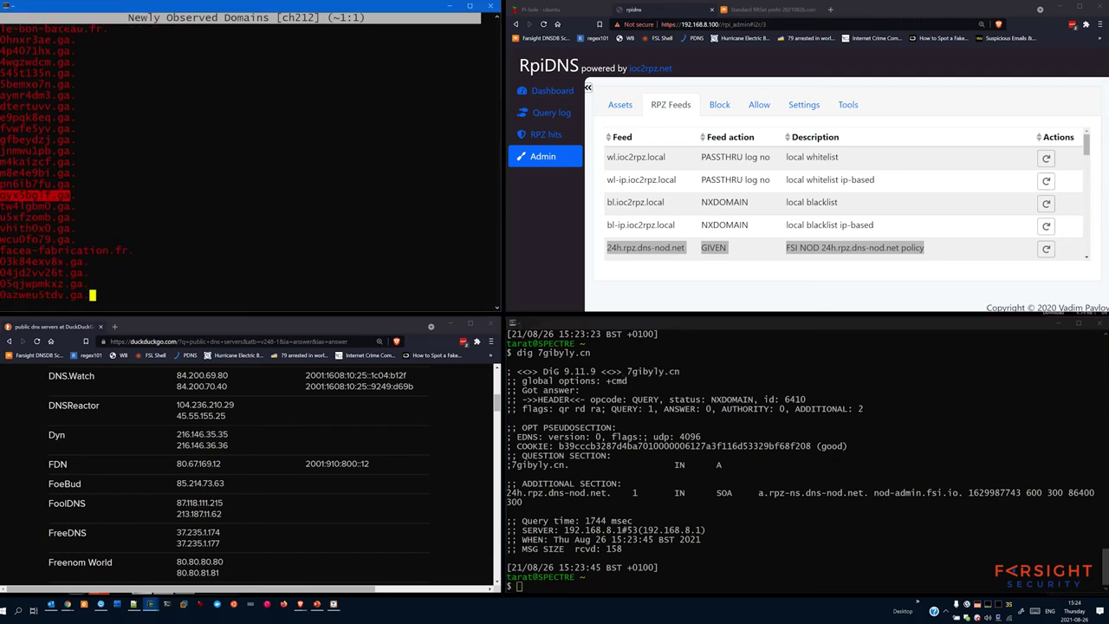
key("alt+Tab")
type("dig")
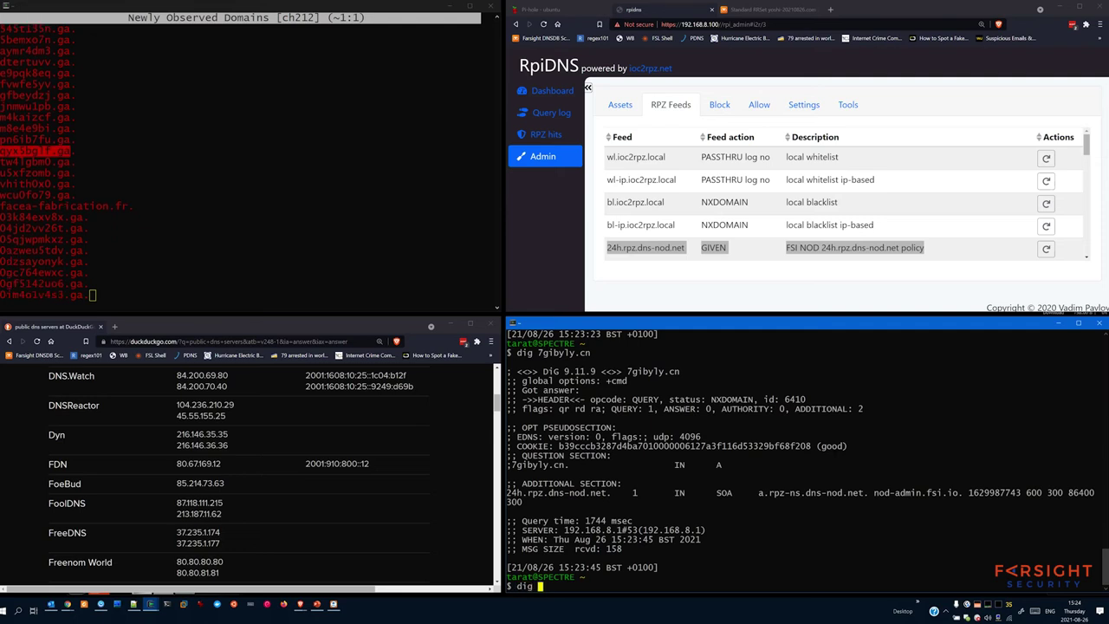
type("qyx5bglf.ga")
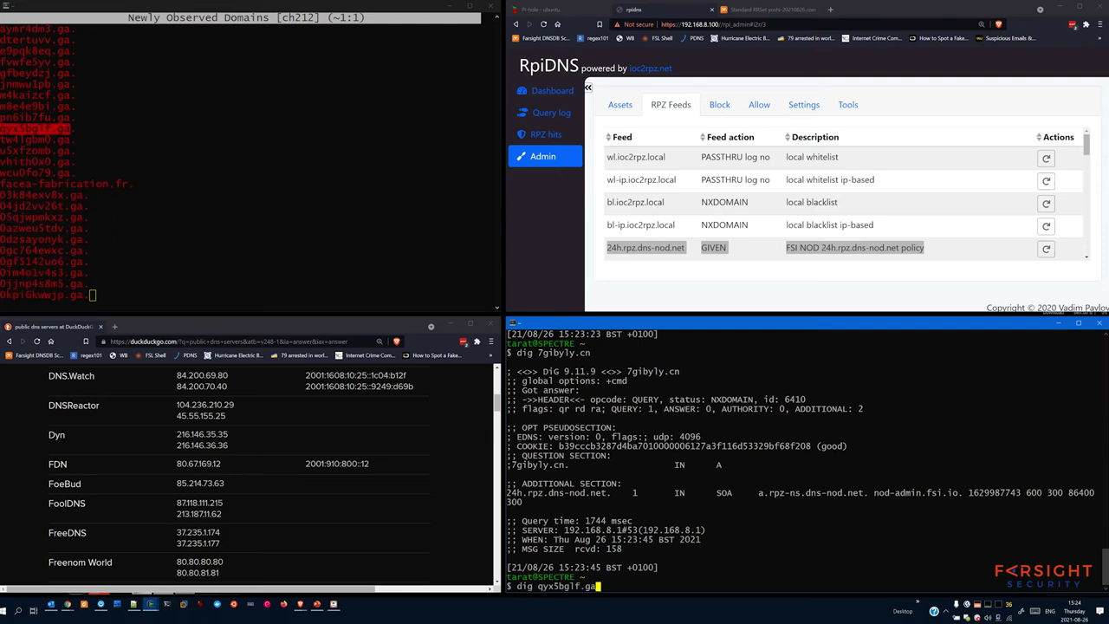
key("Return")
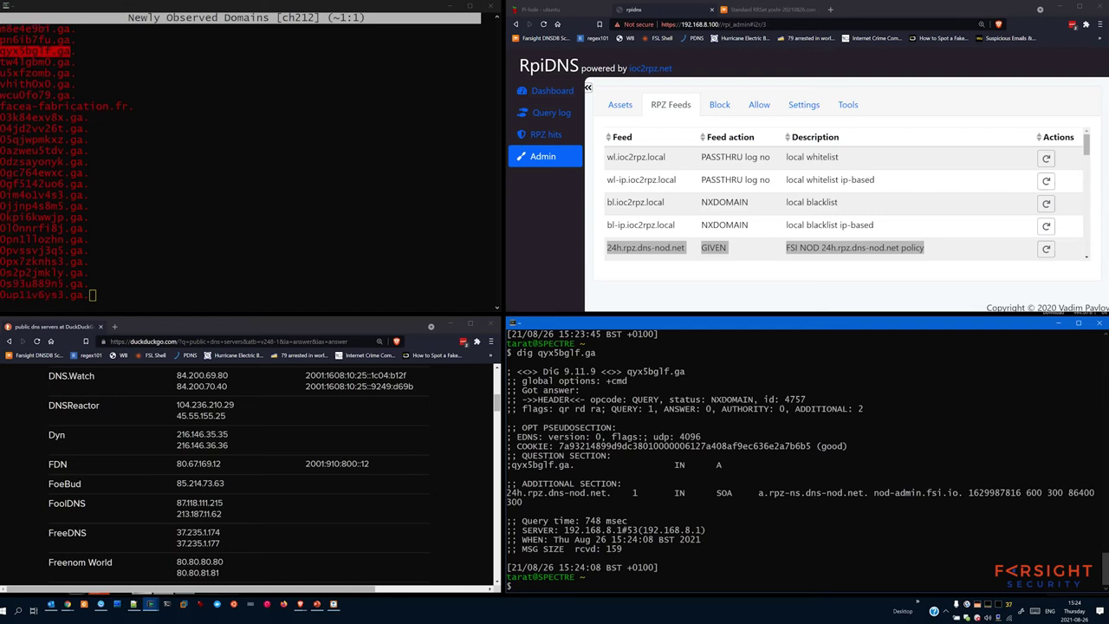
double_click(732, 399)
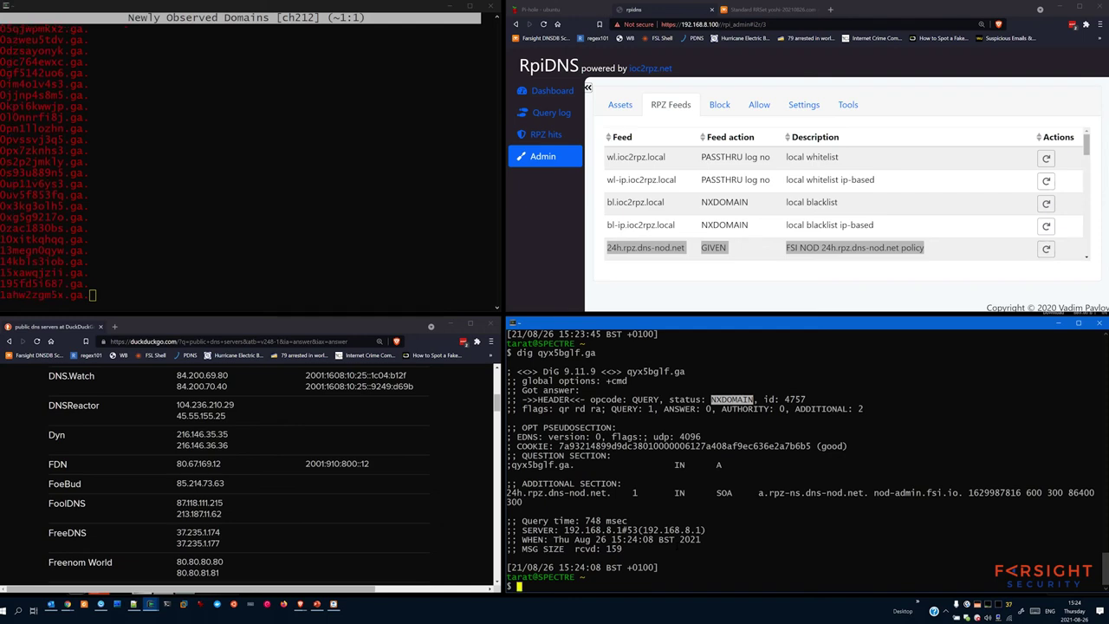
- Compare the Pi-hole dashboard with the RpiDNS RPZ feeds, ending on the RpiDNS feed list
left_click(546, 10)
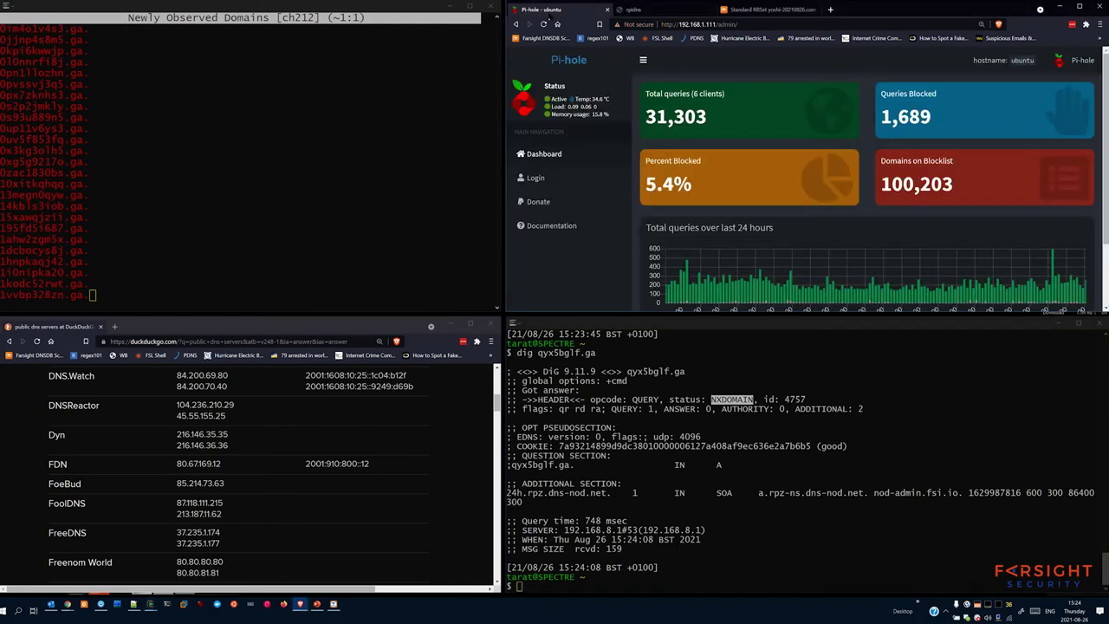
left_click(641, 9)
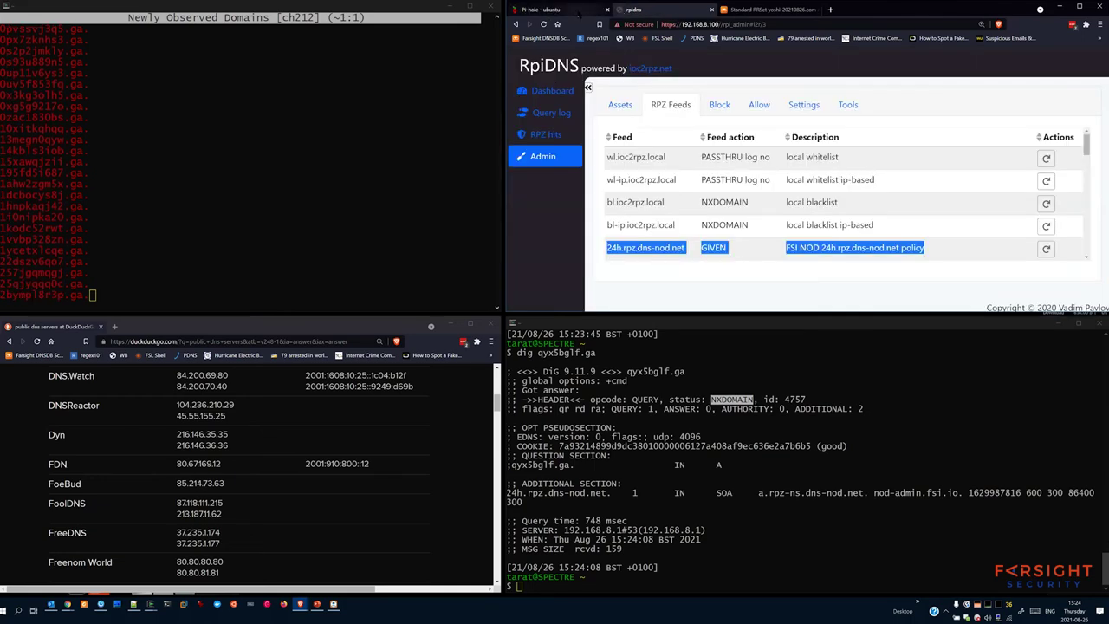
left_click(579, 12)
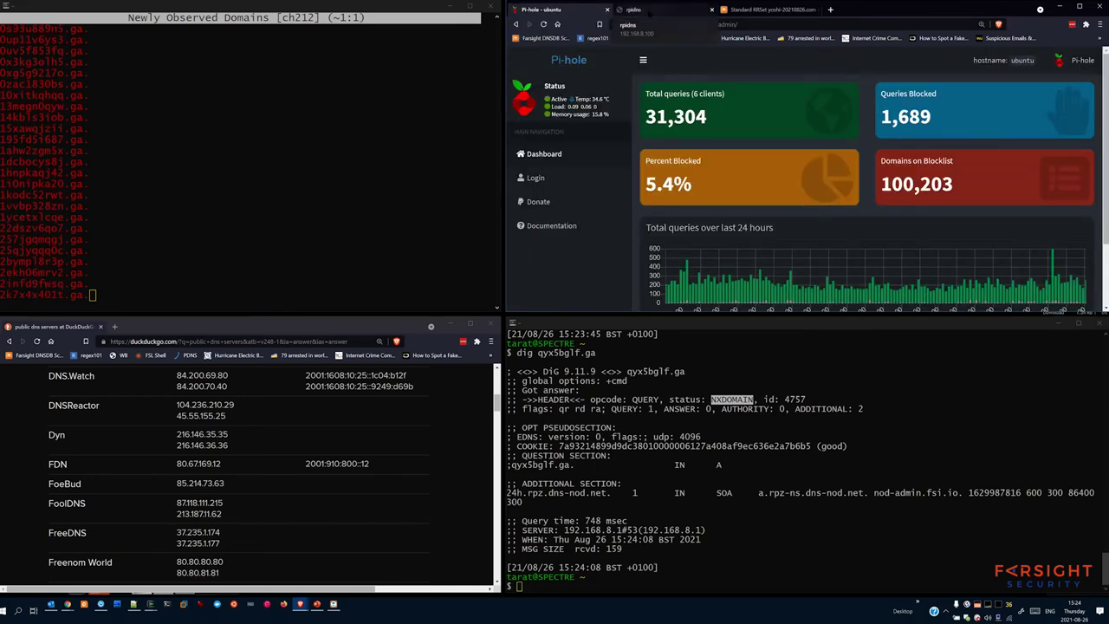
left_click(641, 9)
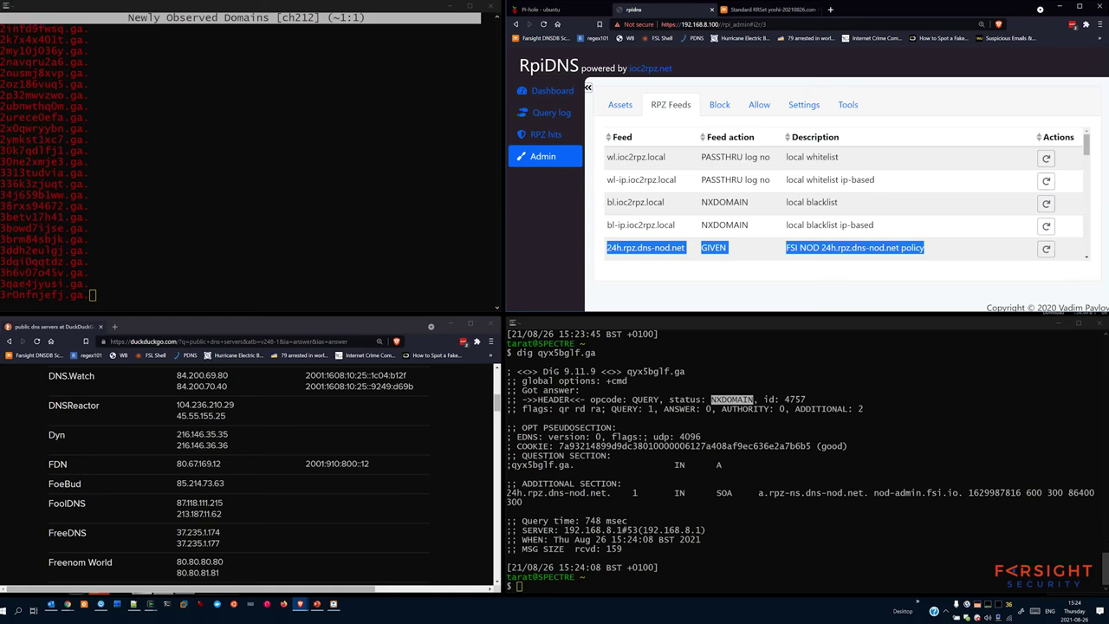
left_click(541, 9)
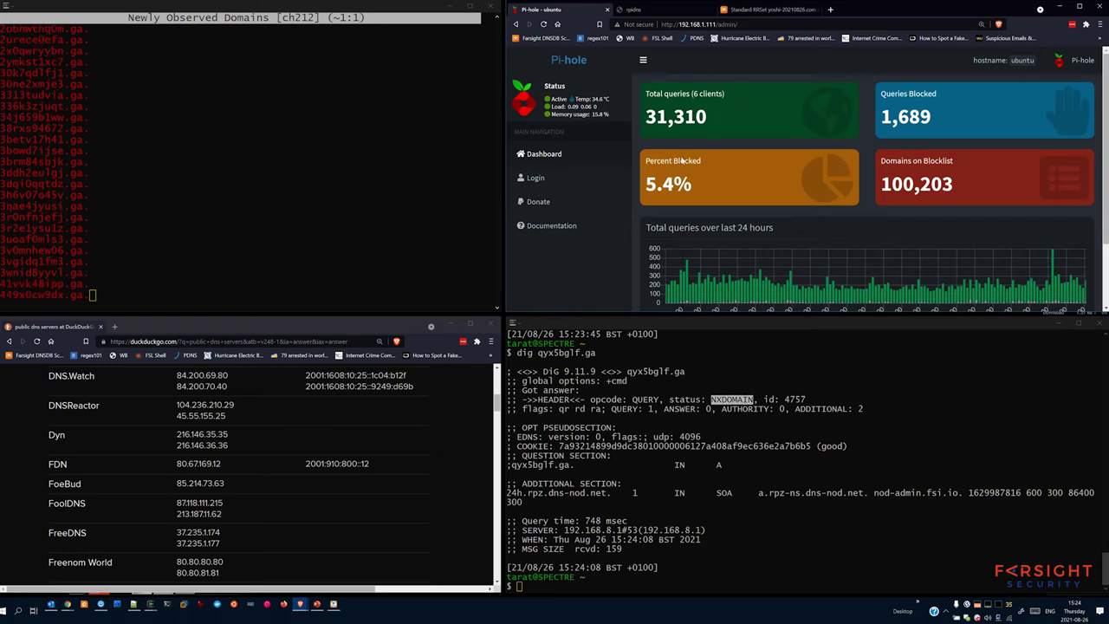
mouse_move(680, 120)
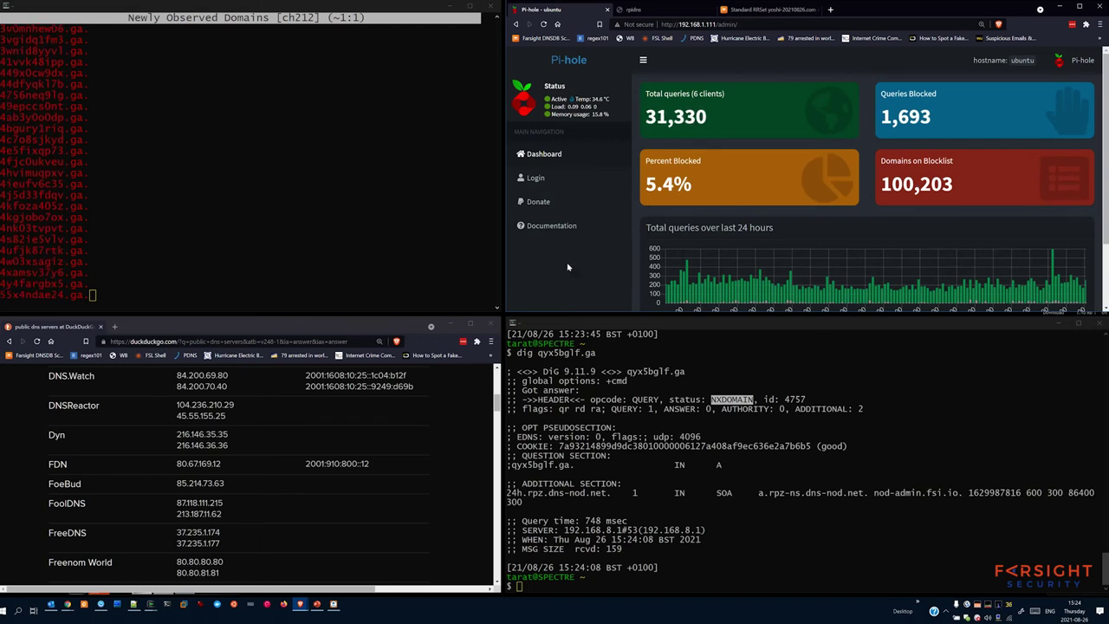
left_click(637, 9)
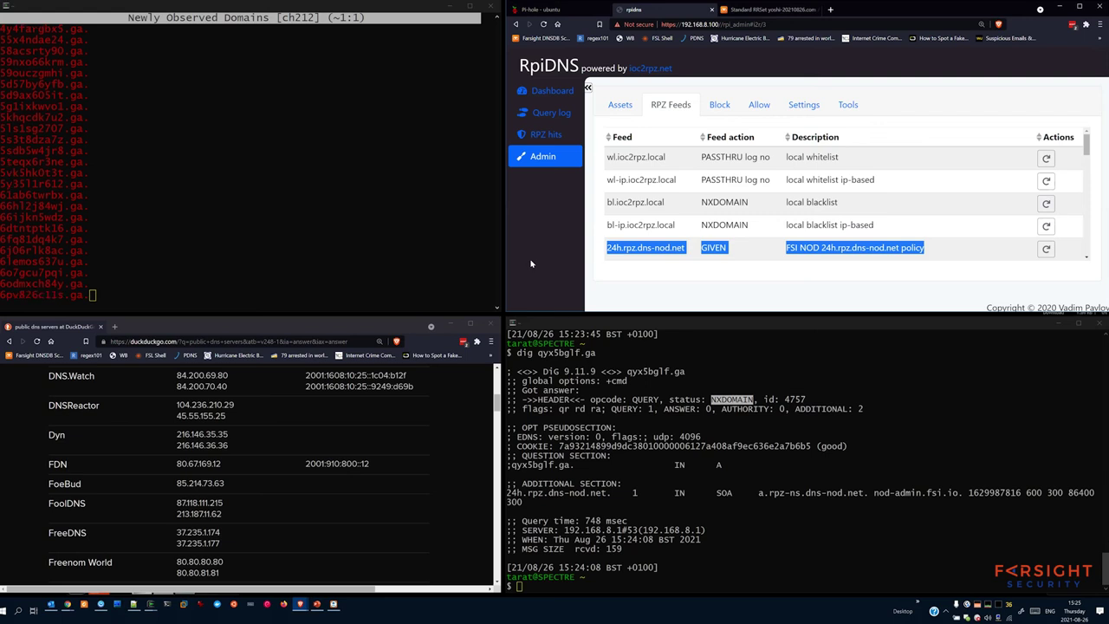
- Query 6umww5wrv1.ga from the Newly Observed Domains stream with dig on the default resolver, and highlight the response status
double_click(42, 294)
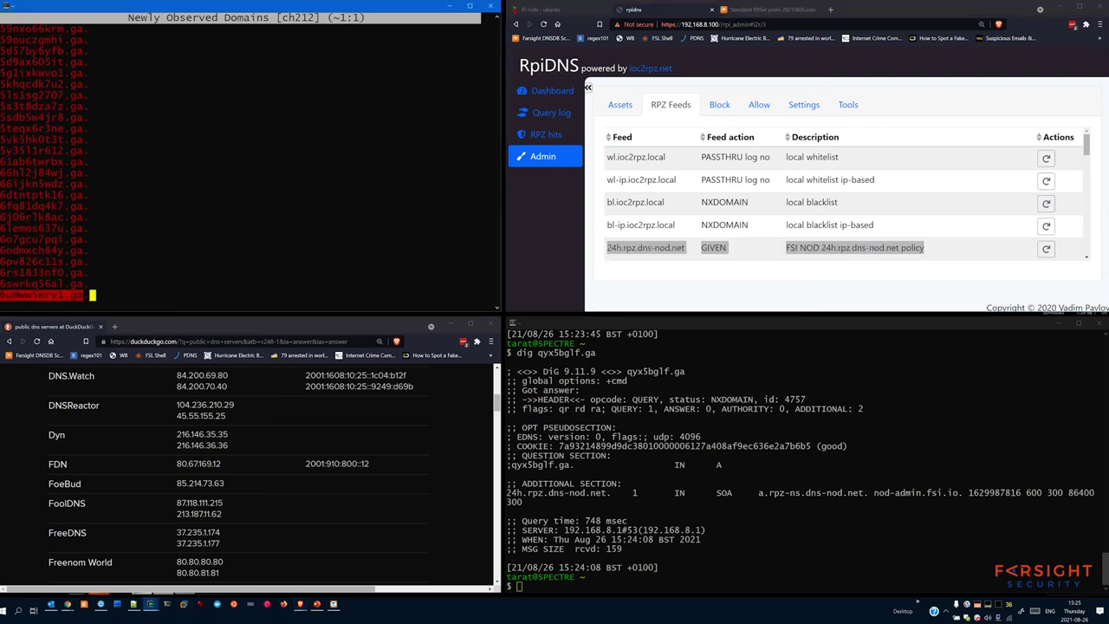
left_click(520, 586)
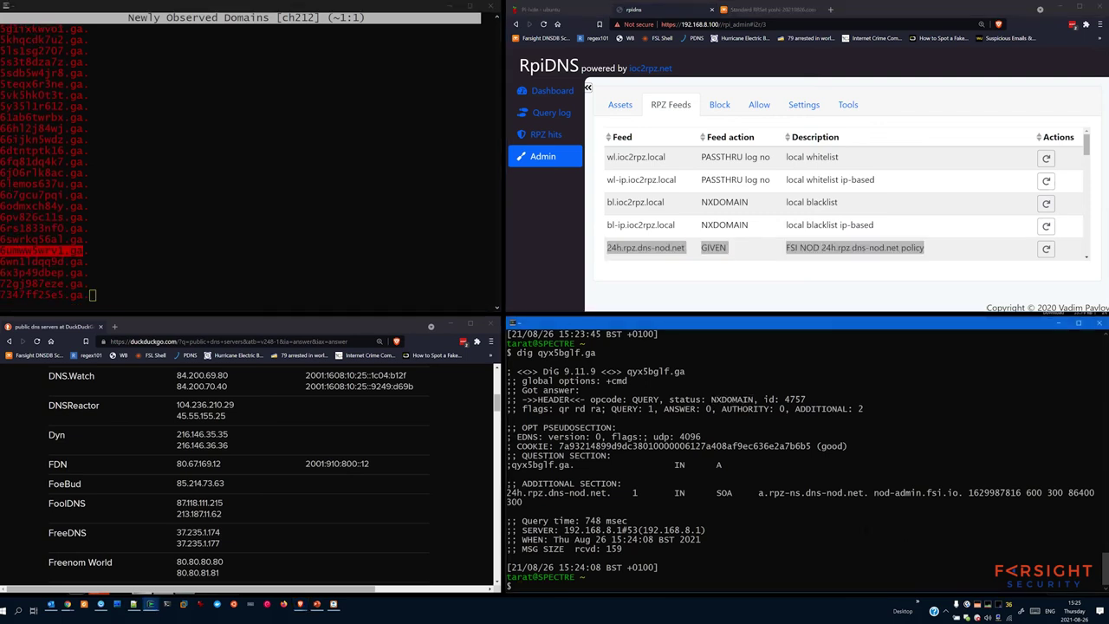
type("dig")
type("6umww5wrv1.ga")
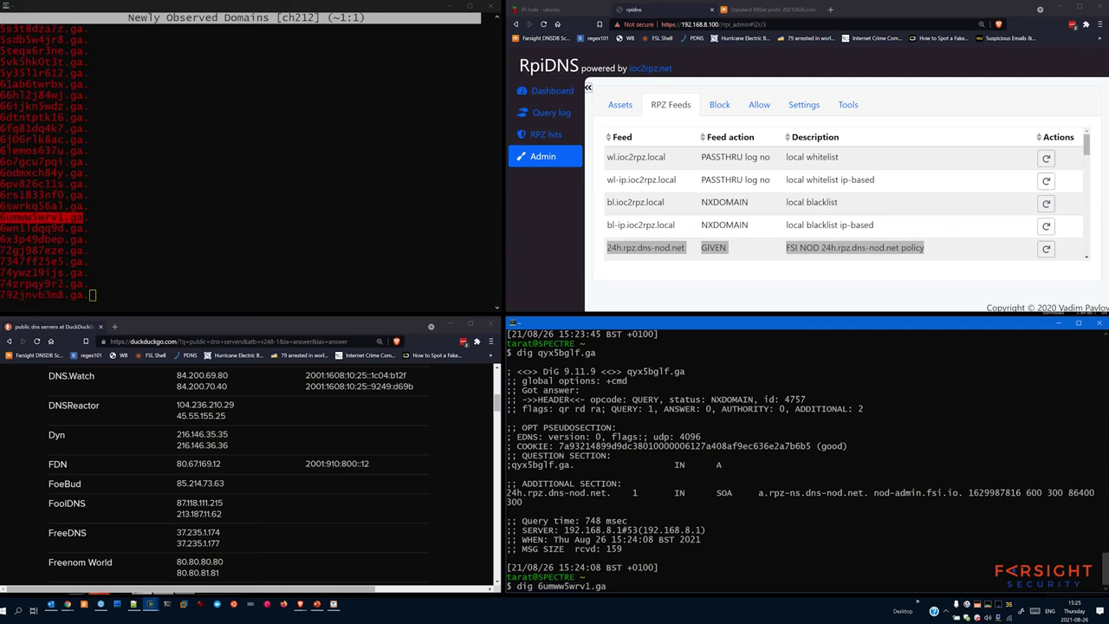
key("Return")
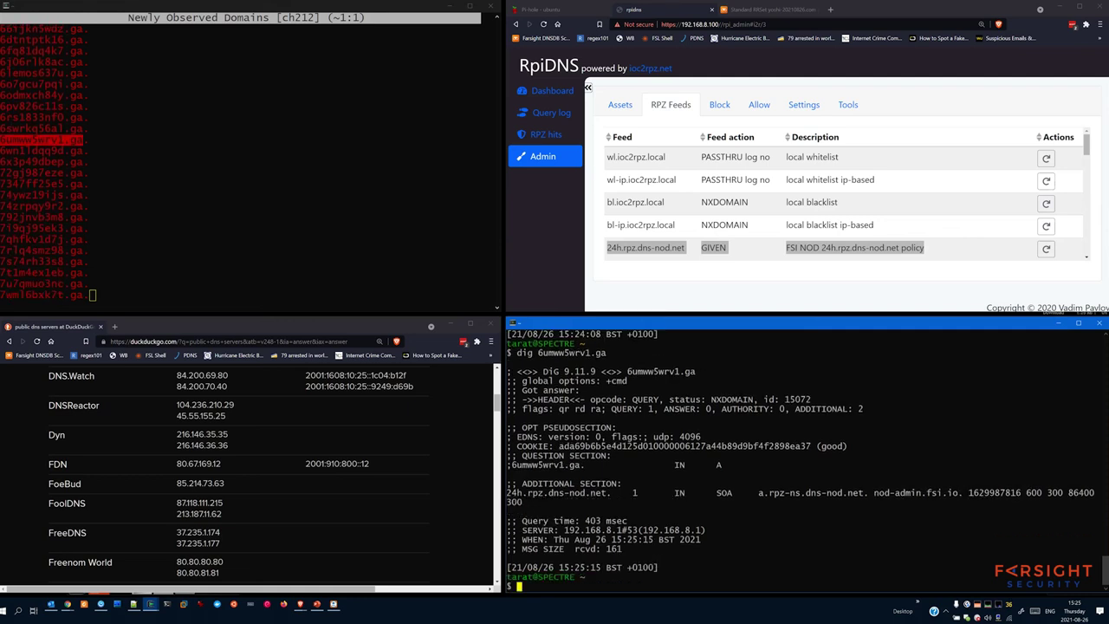
double_click(732, 398)
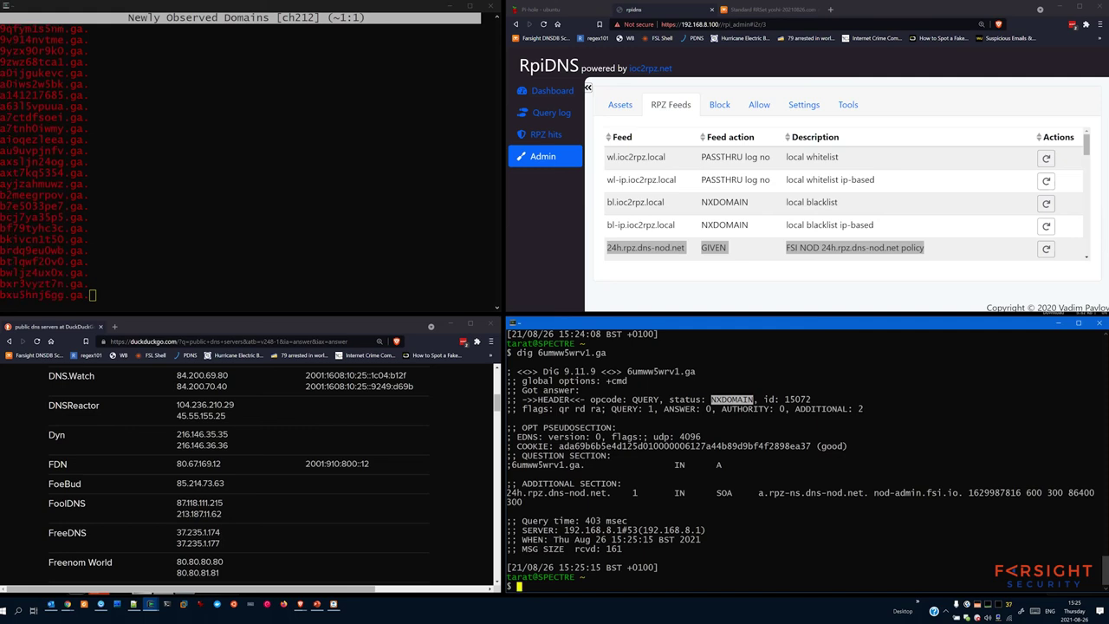
- Highlight the 24h.rpz.dns-nod.net row among the RPZ feeds and select a recent .ga domain in the Newly Observed Domains stream
left_click(563, 253)
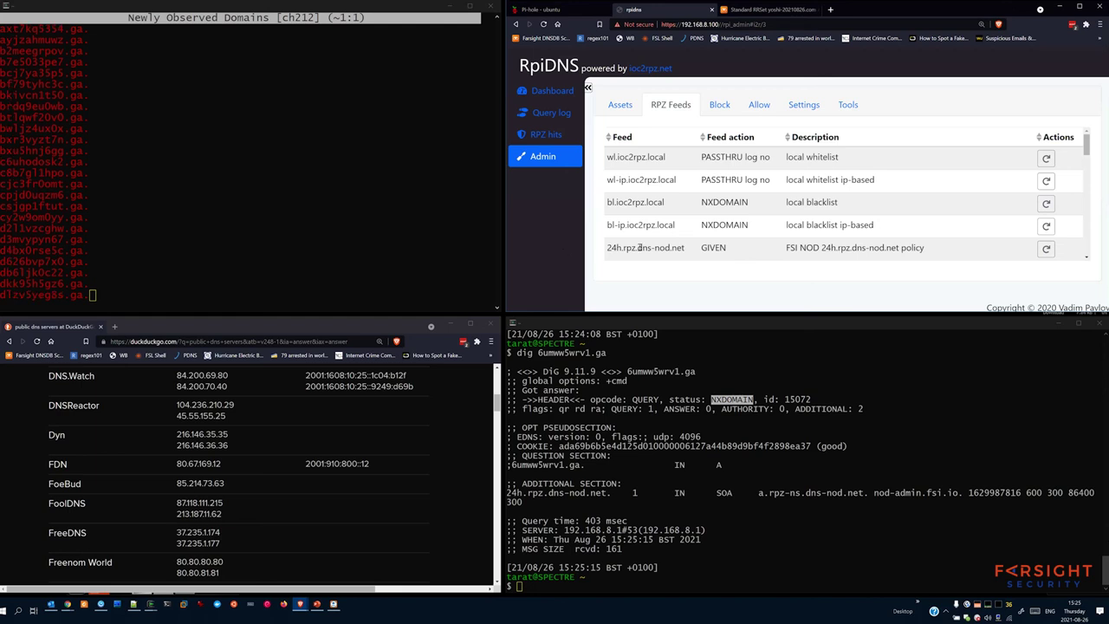
left_click_drag(607, 248, 928, 255)
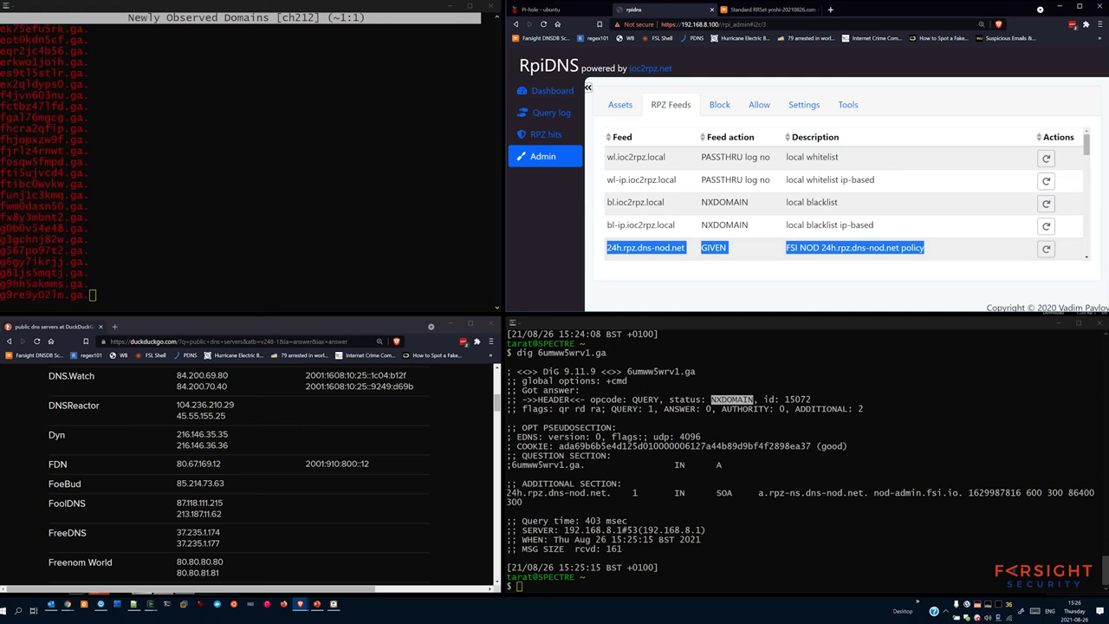
double_click(42, 286)
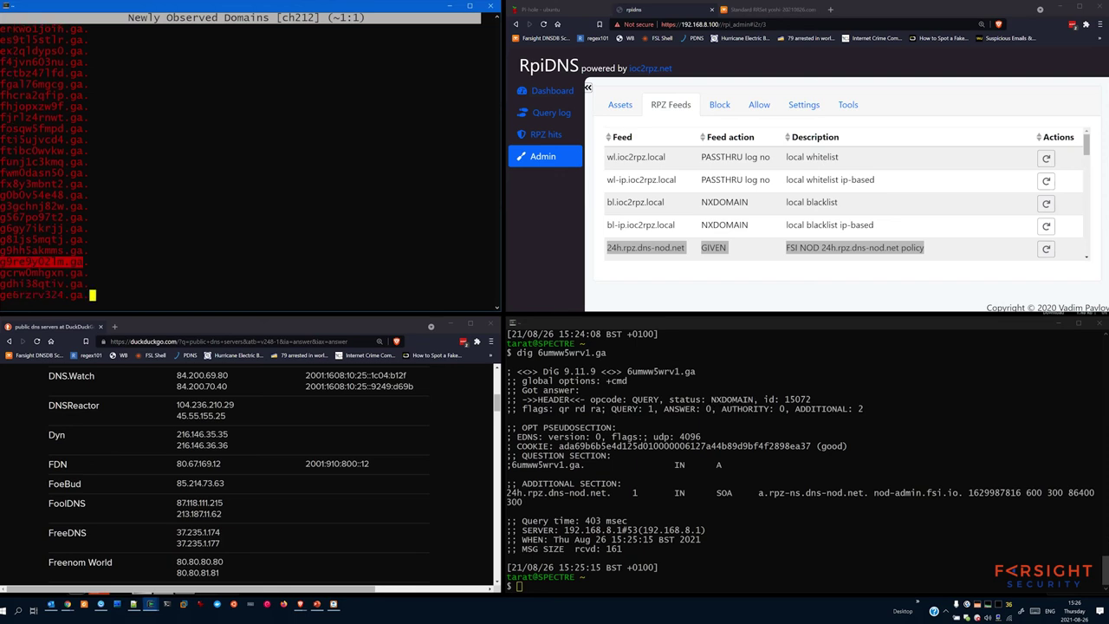